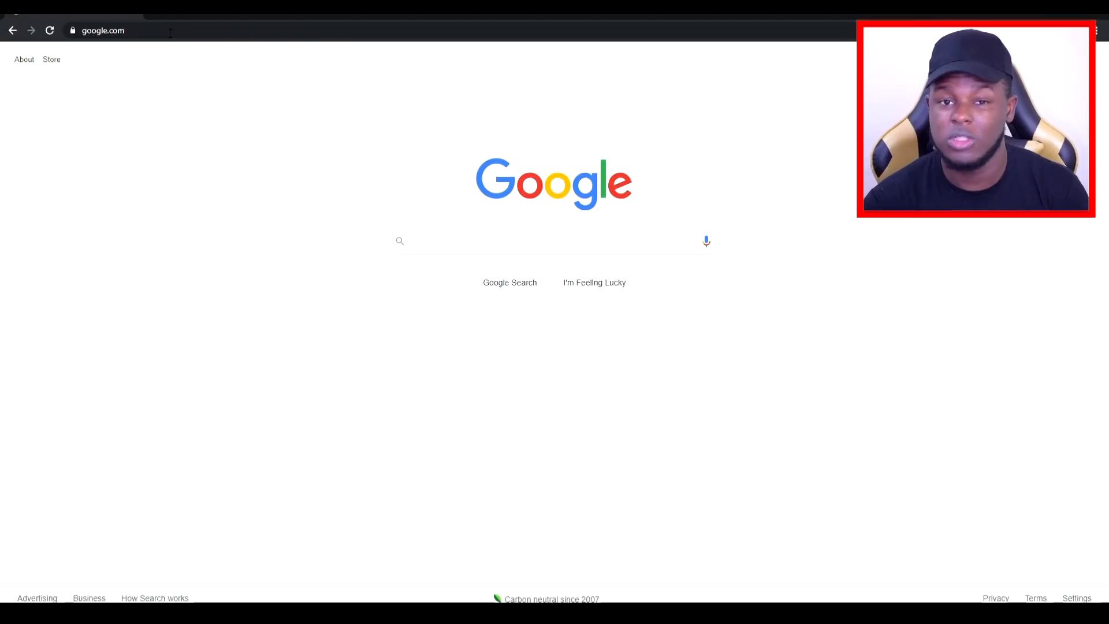
Open the photopea.com website in the browser
left_click(170, 33)
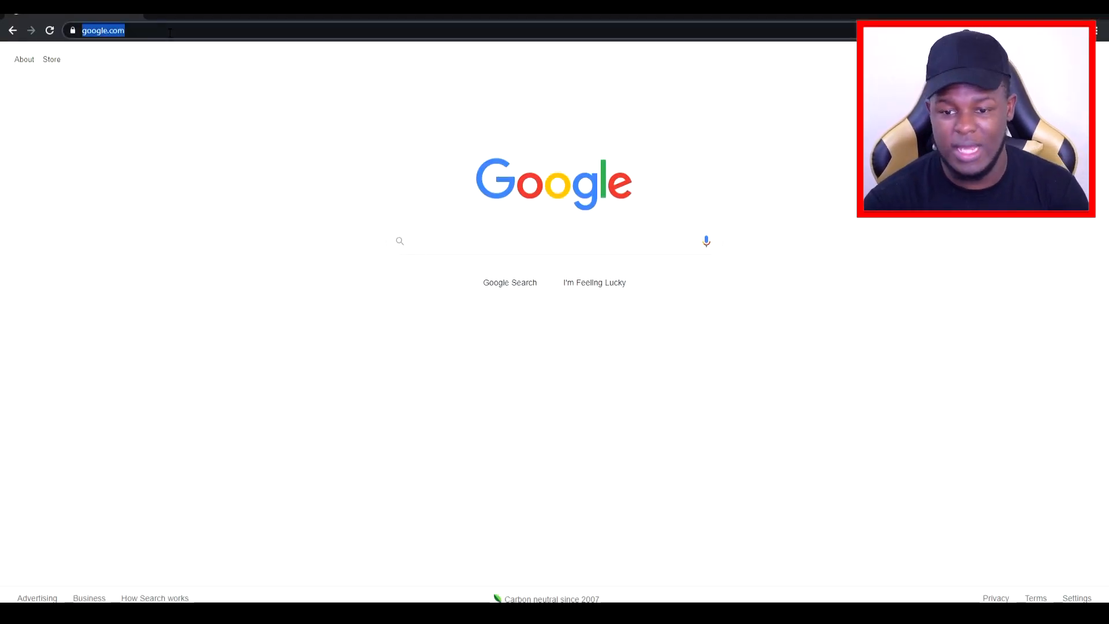
type("photopea.com")
key("Return")
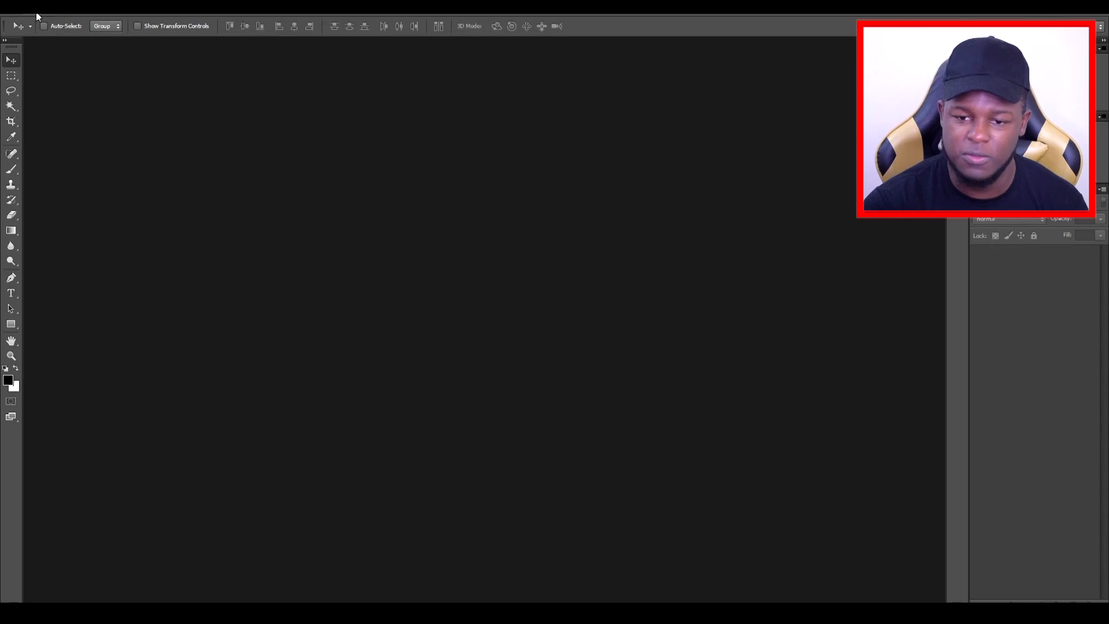
Switch to Photoshop and create a new document named "rb design", 5000 by 7100 pixels with a white background
left_click(36, 11)
left_click(39, 21)
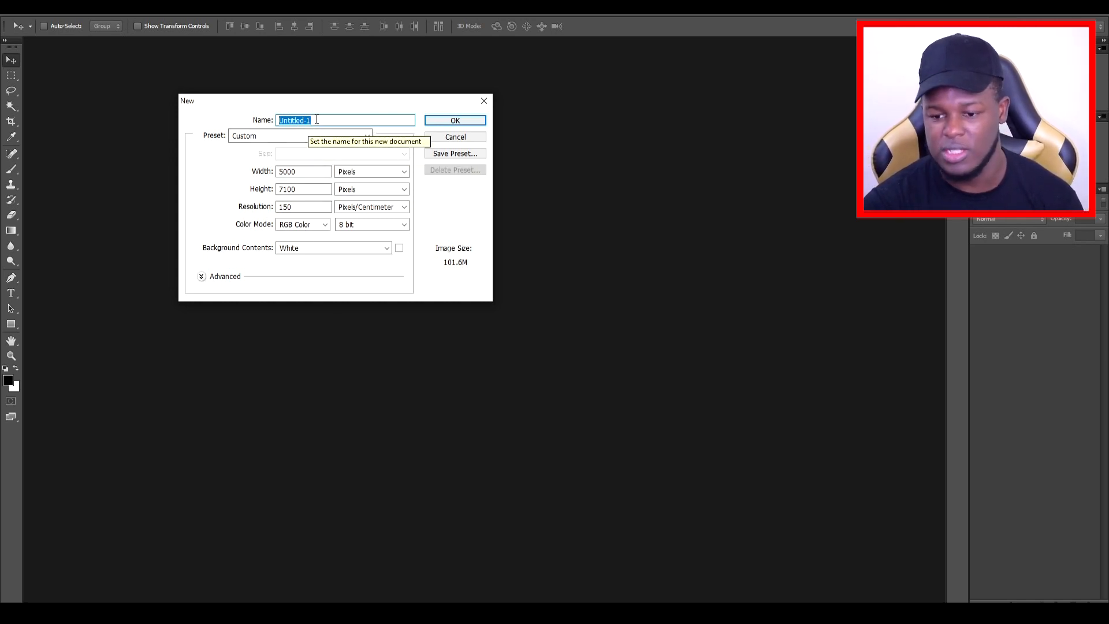
type("rb design")
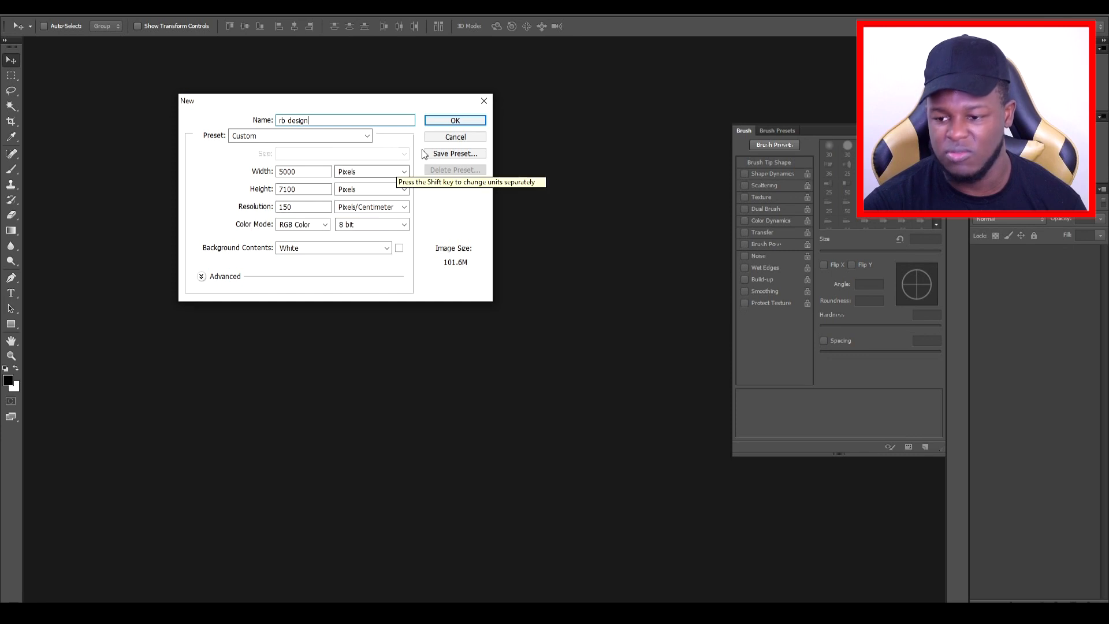
left_click(454, 121)
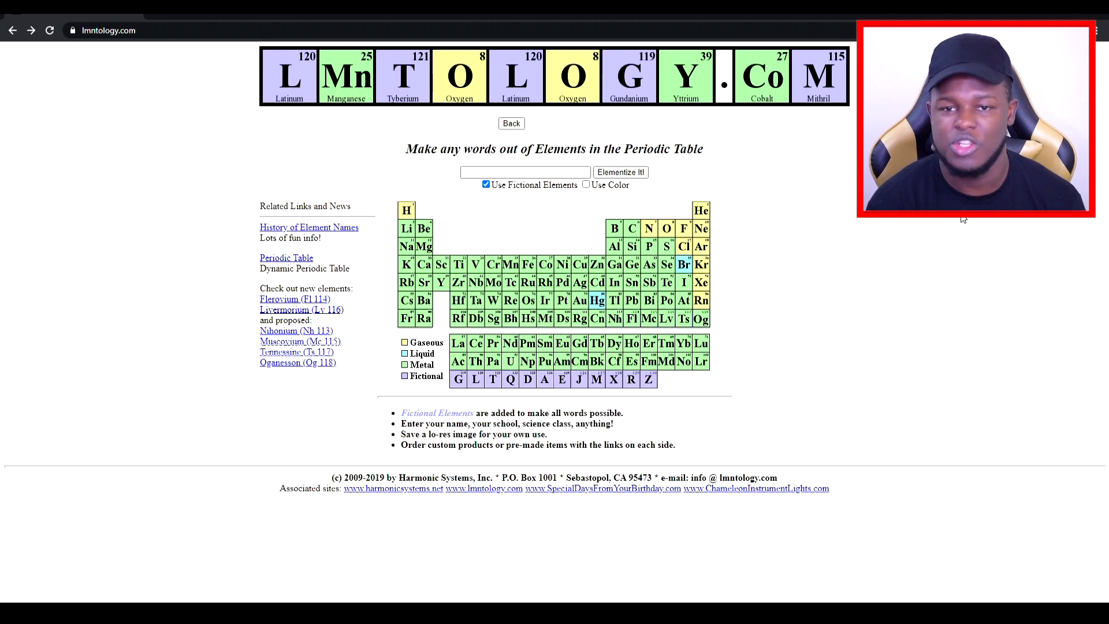
On lmntology.com in the browser, convert the text HOHOHO into periodic table elements
left_click(569, 172)
type("hohoh")
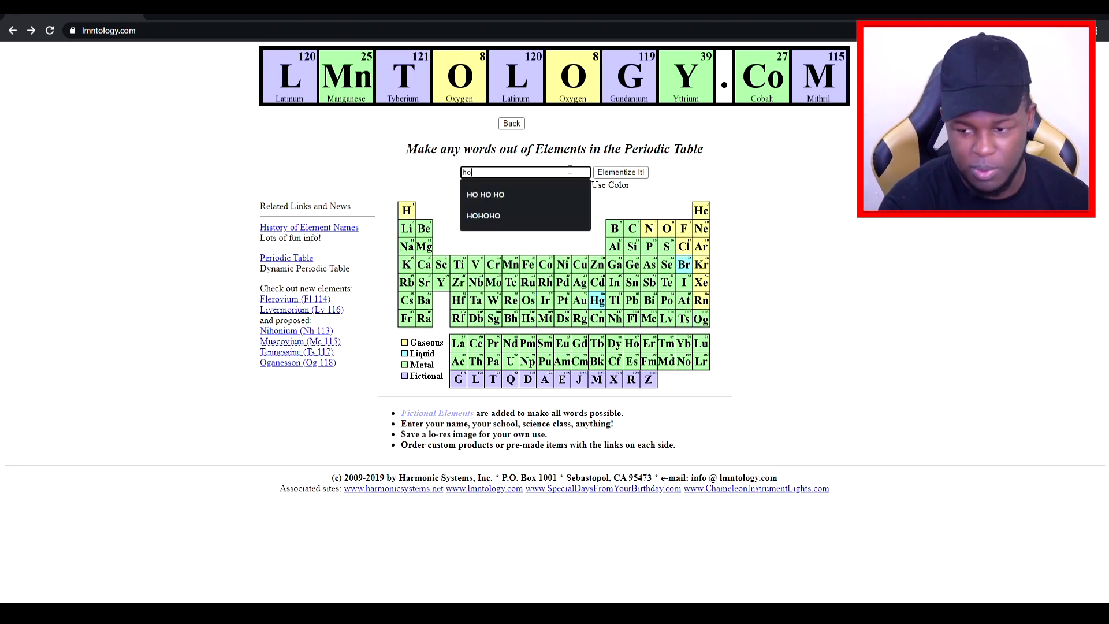
left_click(557, 194)
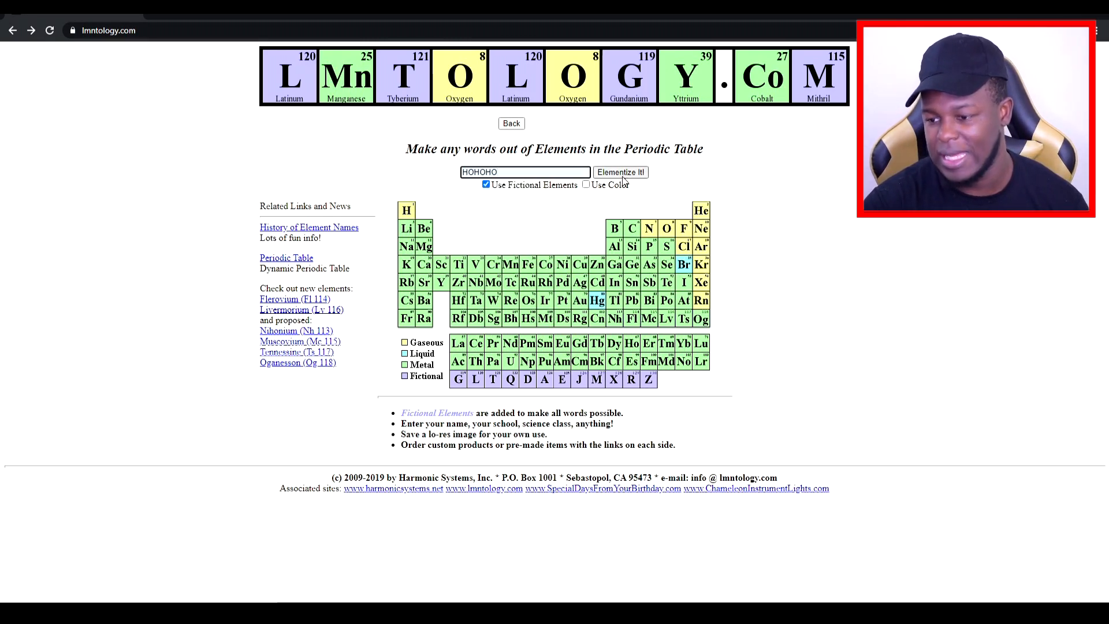
left_click(622, 176)
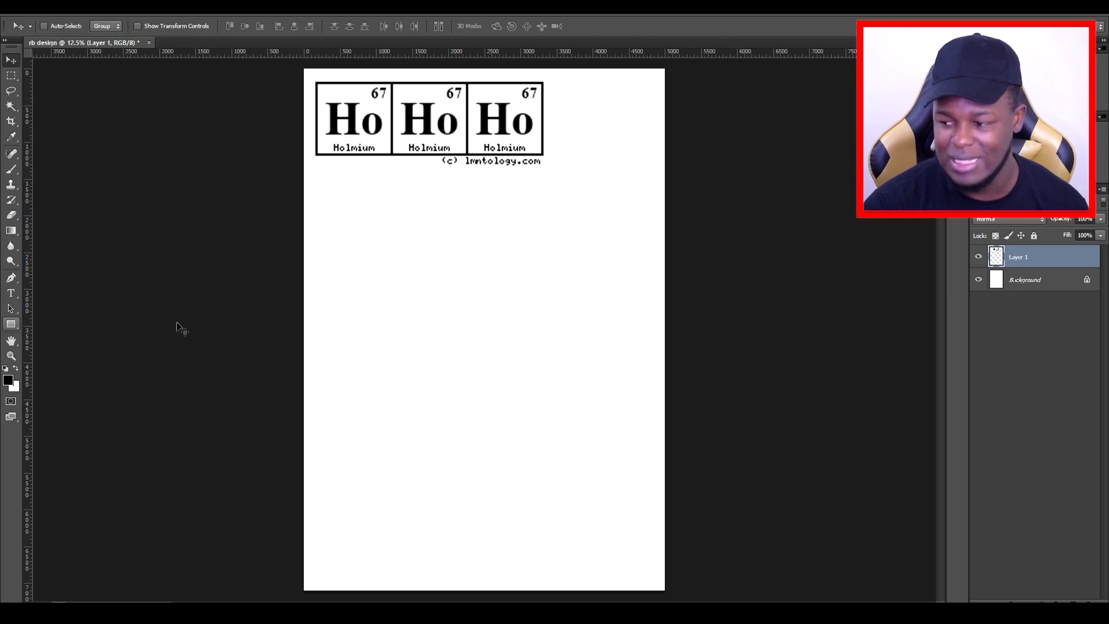
In Photoshop, add a new layer and draw a square about 1343 px wide below the Ho Ho Ho reference image
left_click(1072, 601)
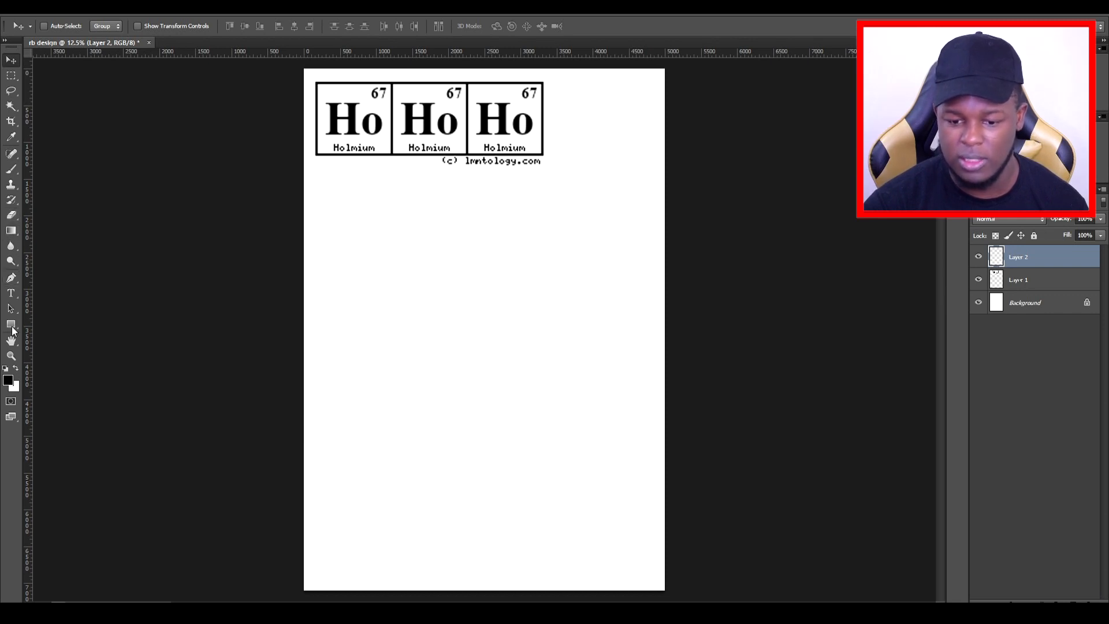
key("u")
left_click_drag(324, 232, 435, 330)
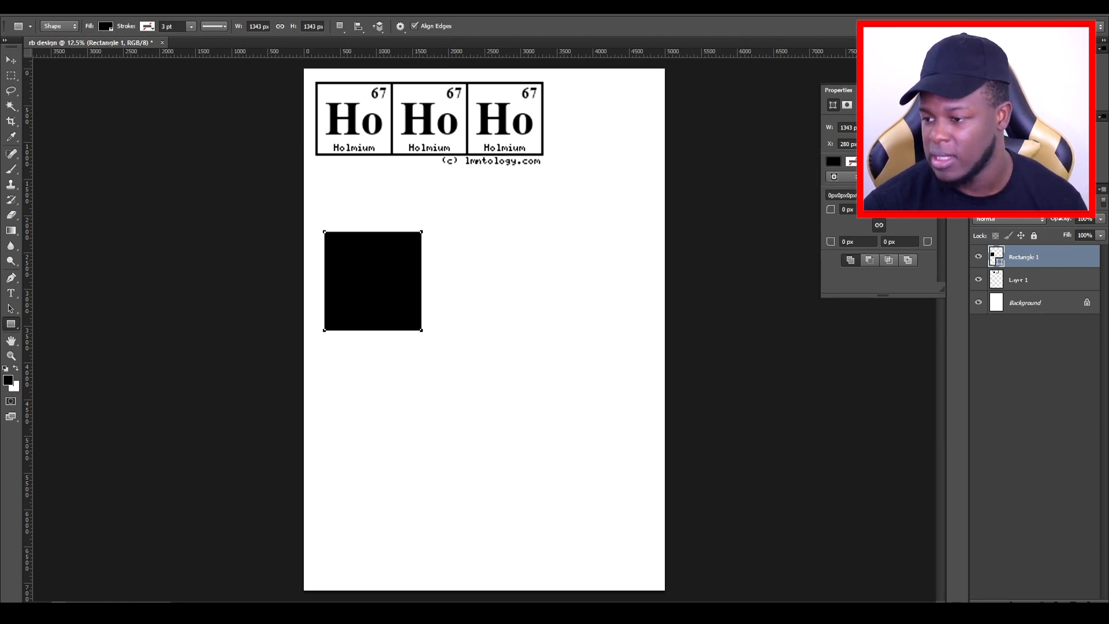
Give the square no fill and a black stroke about 10.74 pt thick, and check its transparency with the background hidden
left_click(853, 162)
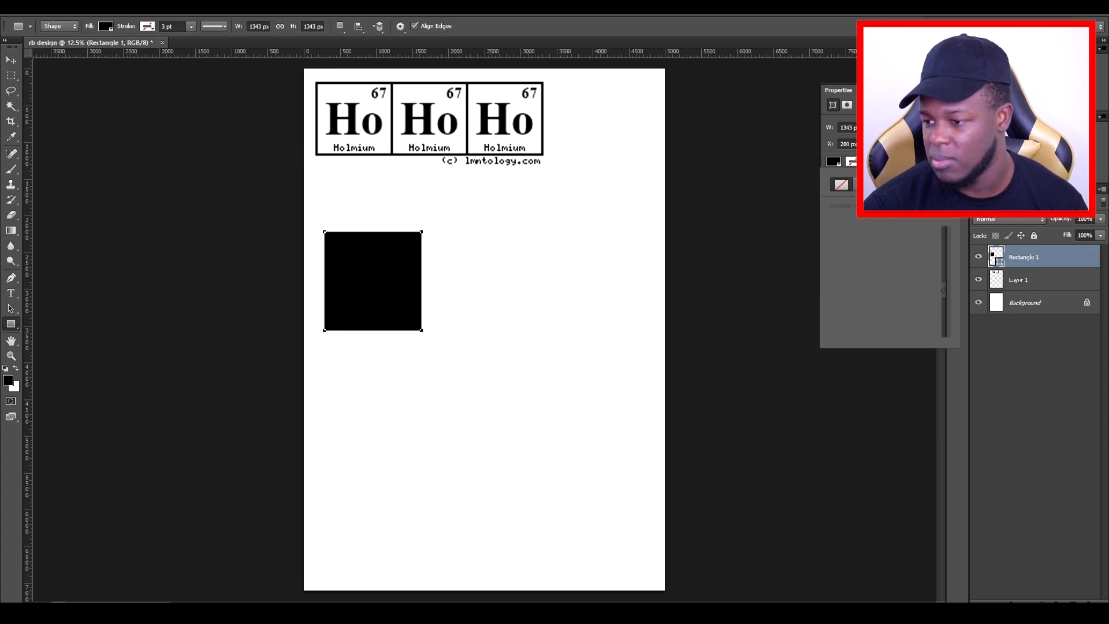
key("Escape")
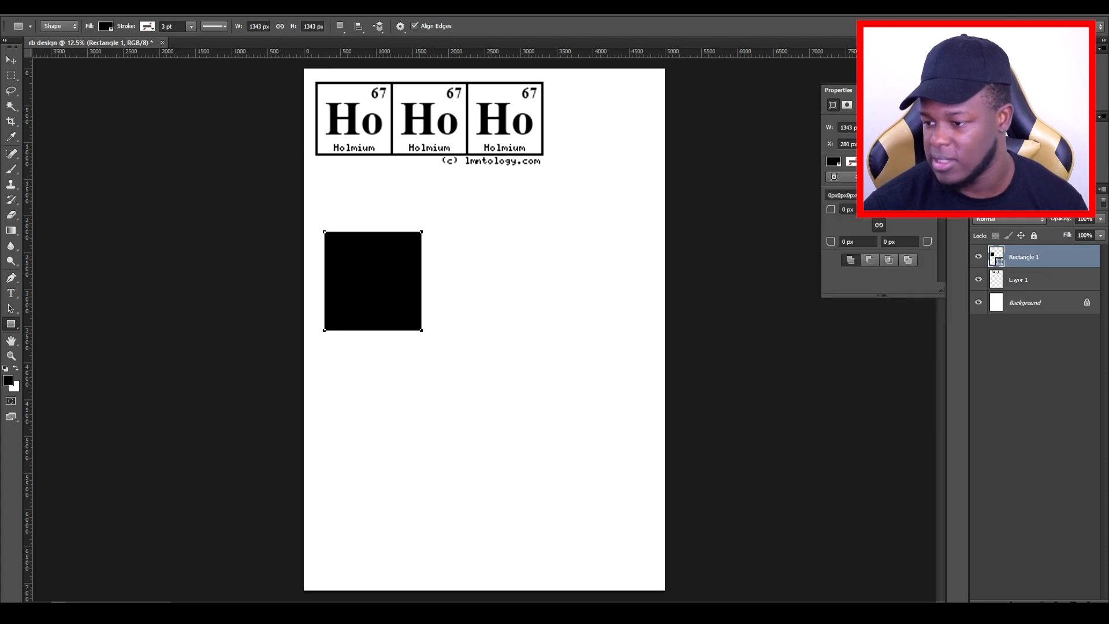
left_click(835, 163)
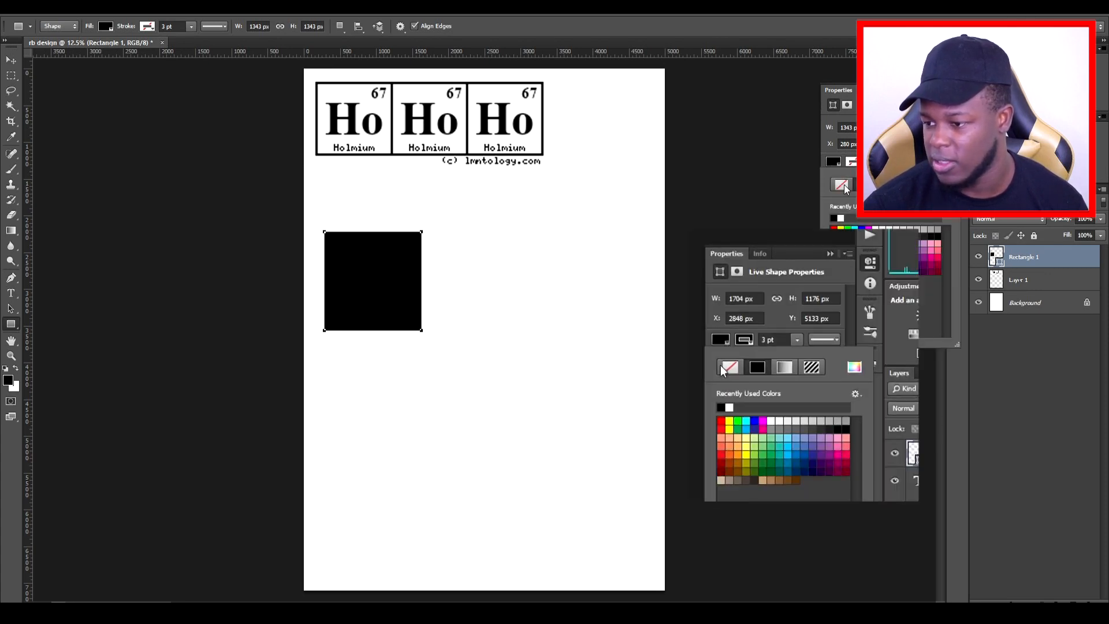
left_click(844, 185)
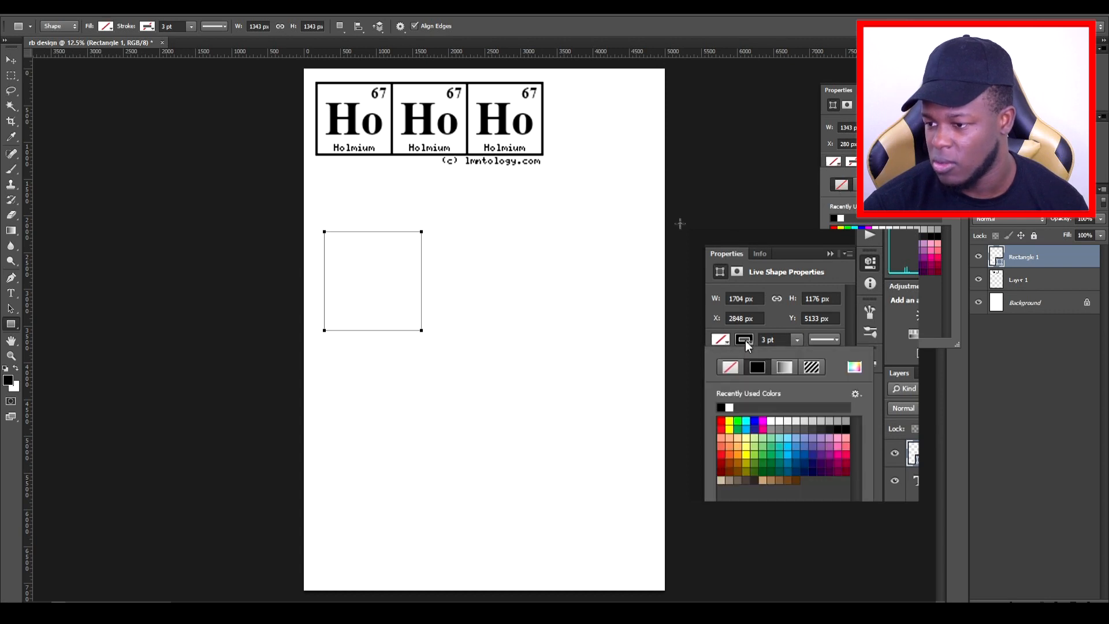
left_click(796, 341)
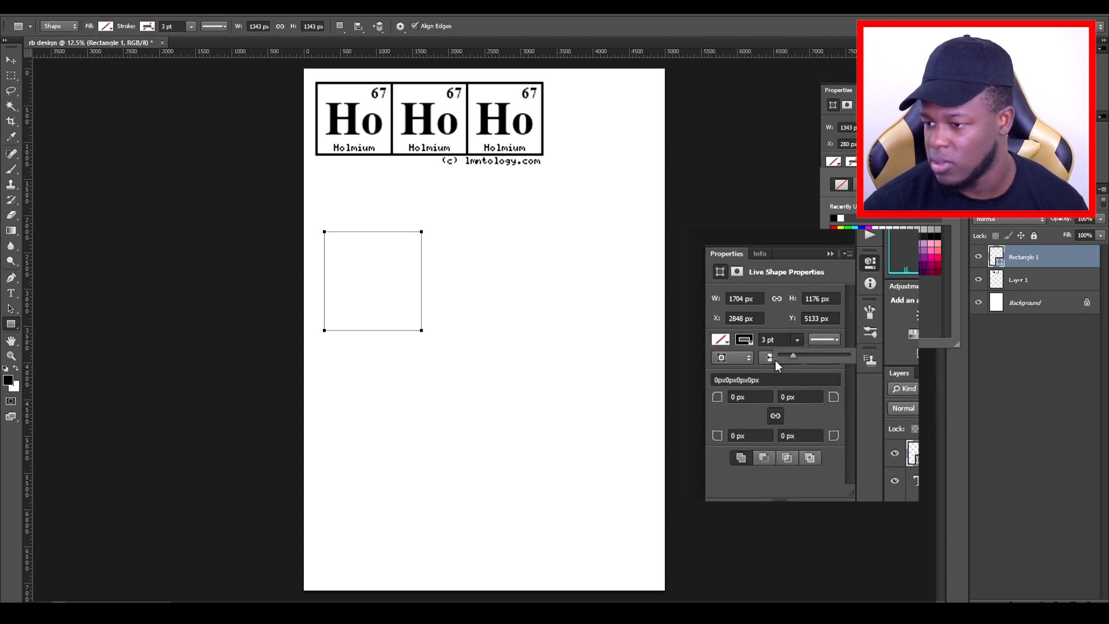
left_click_drag(796, 354, 798, 354)
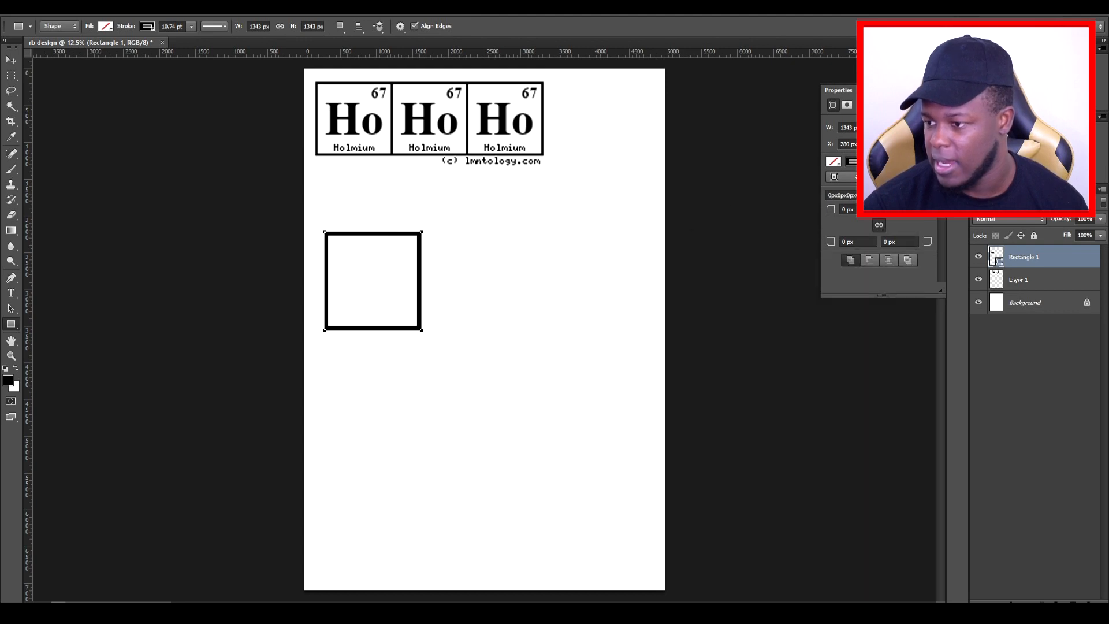
left_click(930, 89)
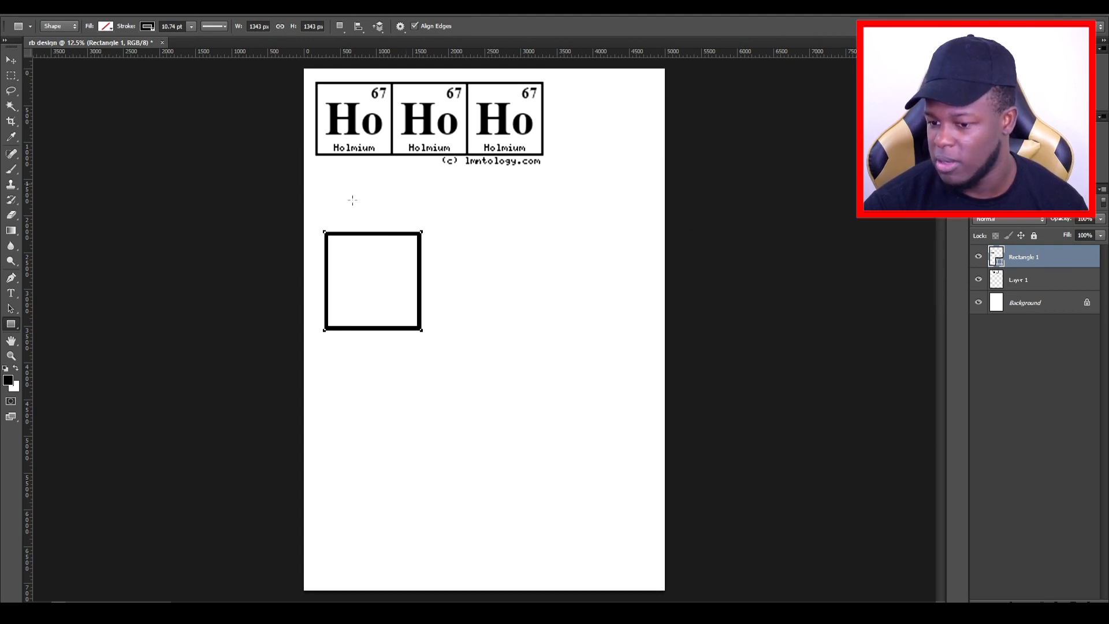
left_click(978, 303)
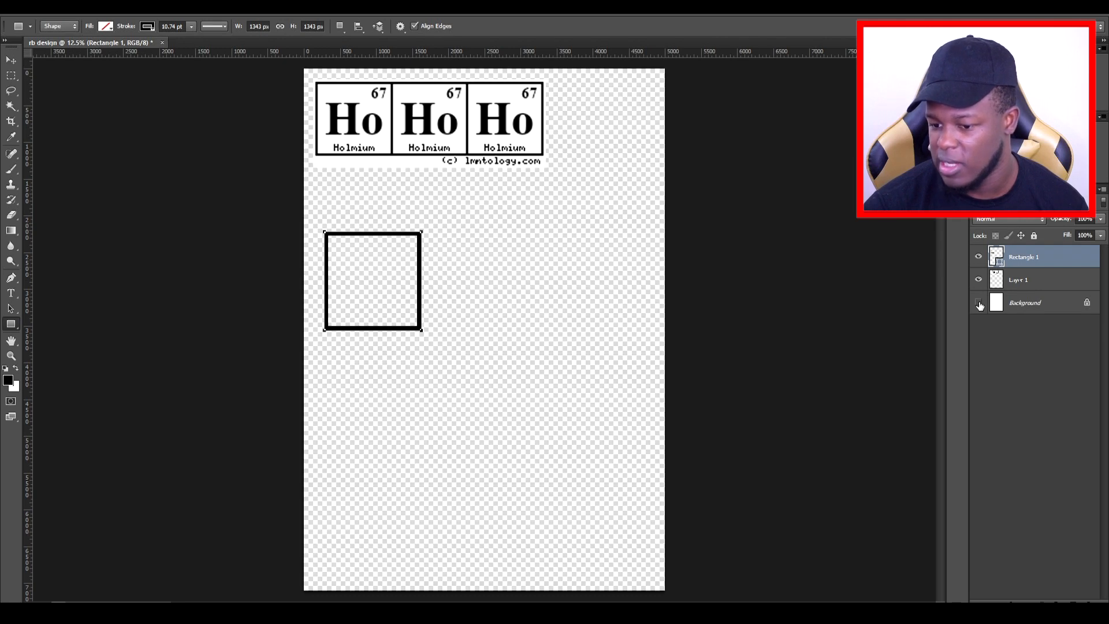
left_click(978, 304)
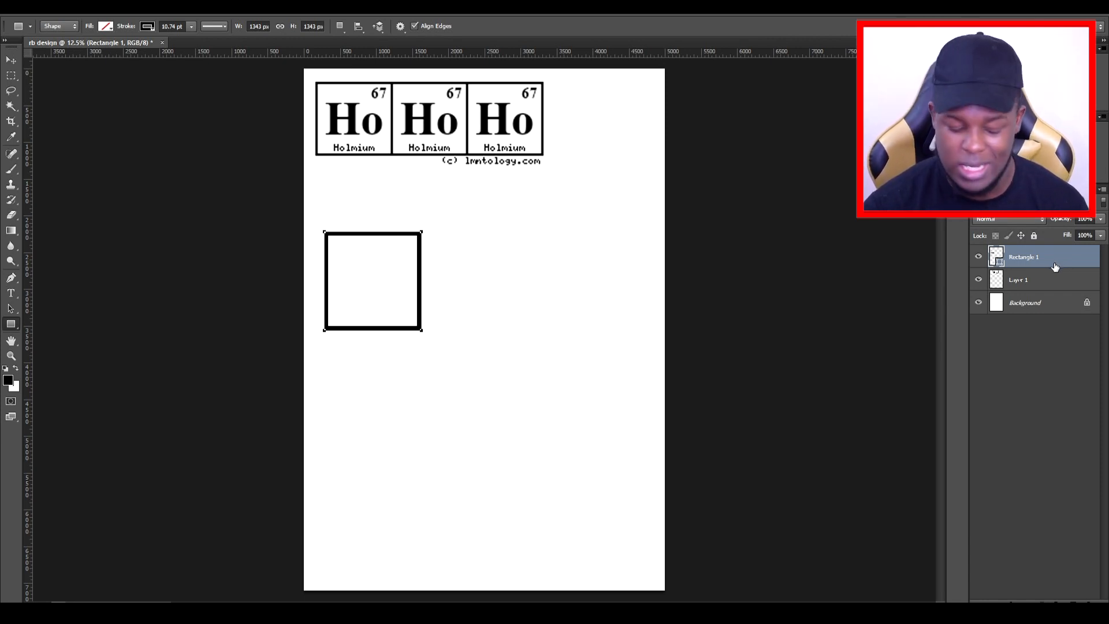
Duplicate the outlined square and place the copy directly to its right so their shared edges overlap
key("ctrl+j")
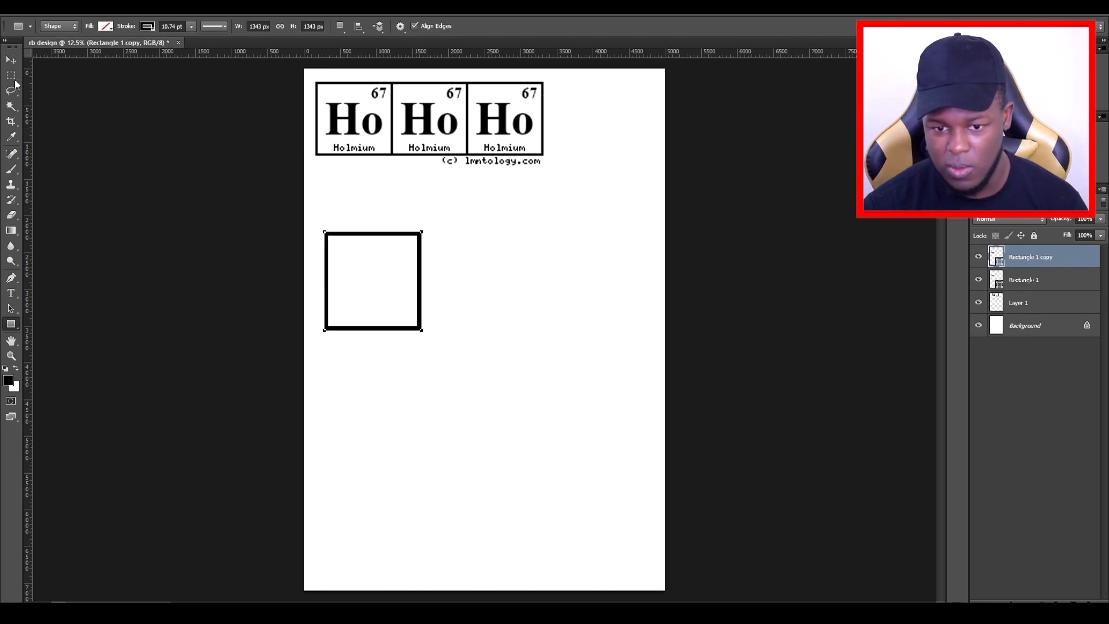
left_click(12, 60)
left_click_drag(379, 312, 468, 309)
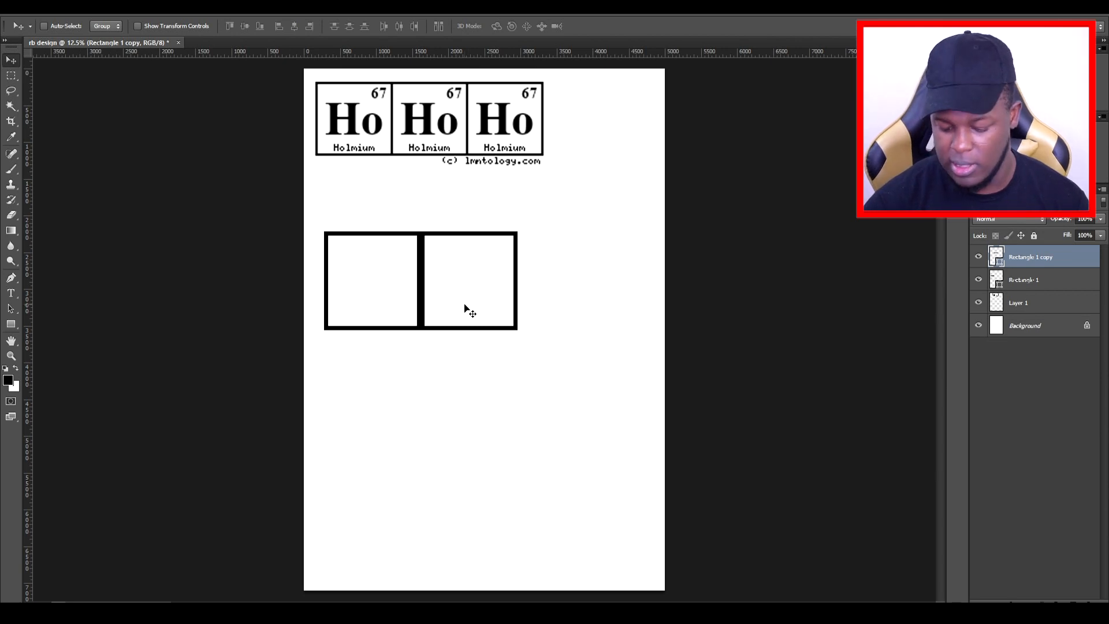
key("shift+Left")
key("shift+Left")
key("shift+Left")
key("shift+Left")
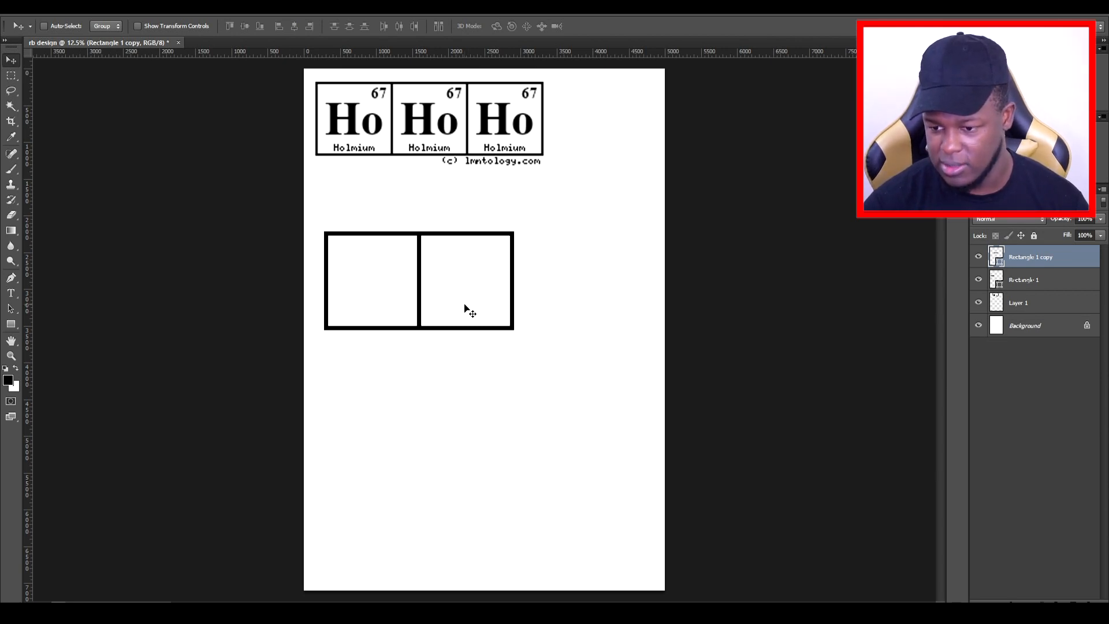
Duplicate the second square and place the copy to its right, overlapping the borders to complete a row of three
key("ctrl+j")
left_click_drag(465, 307, 556, 307)
key("shift+Left")
key("shift+Left")
key("shift+Left")
key("shift+Left")
key("shift+Left")
key("shift+Left")
key("shift+Left")
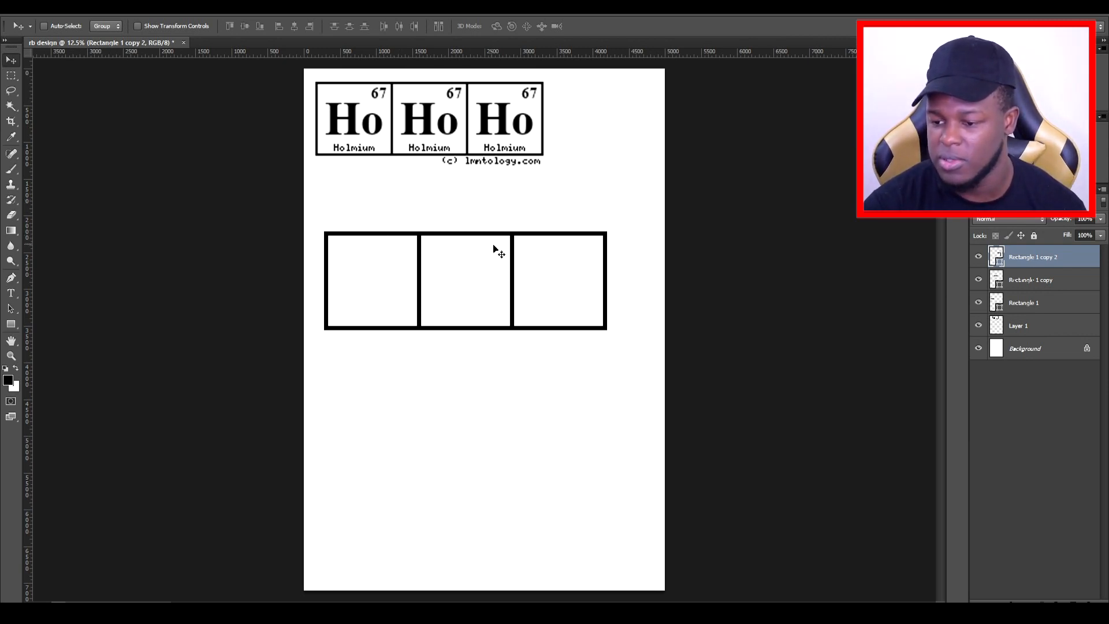
Add the text "67" near the upper-right corner of the first square
key("t")
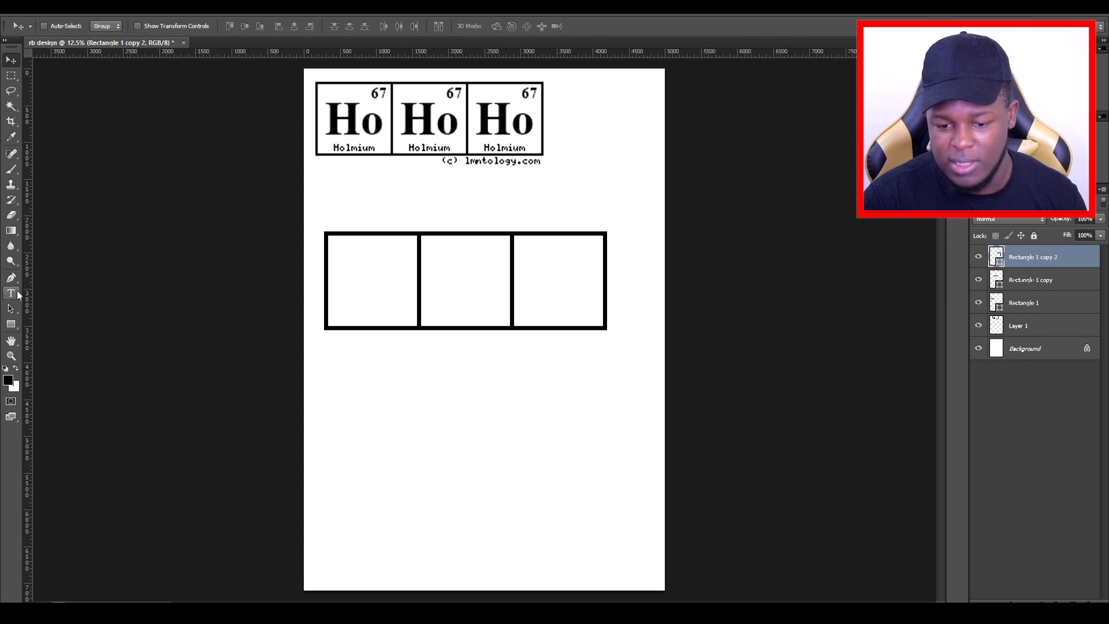
left_click(393, 247)
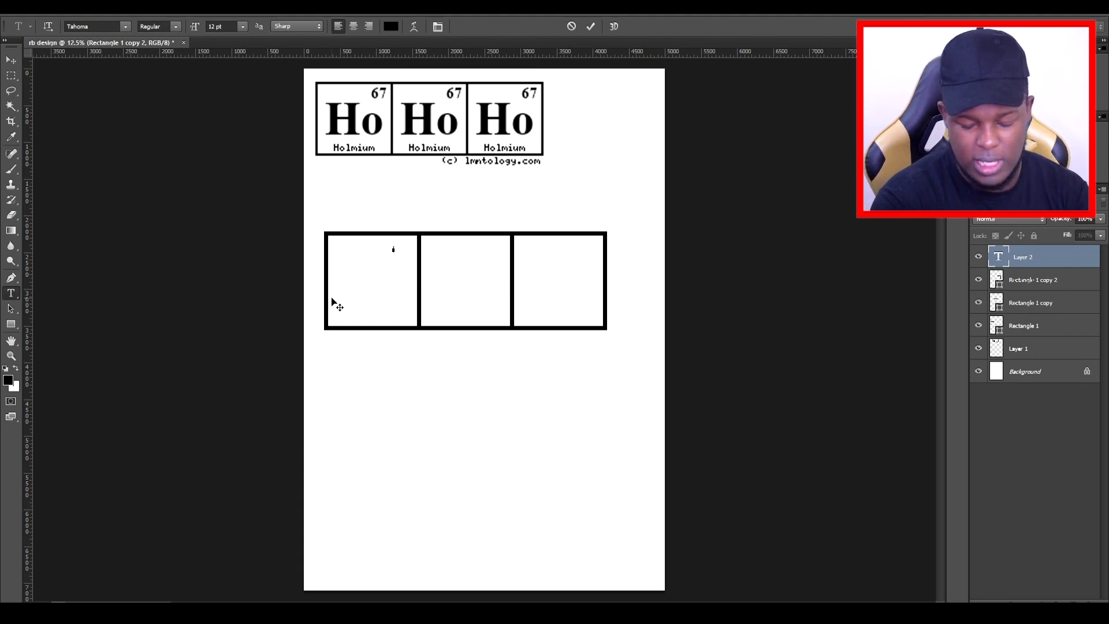
type("67")
key("ctrl+Return")
key("v")
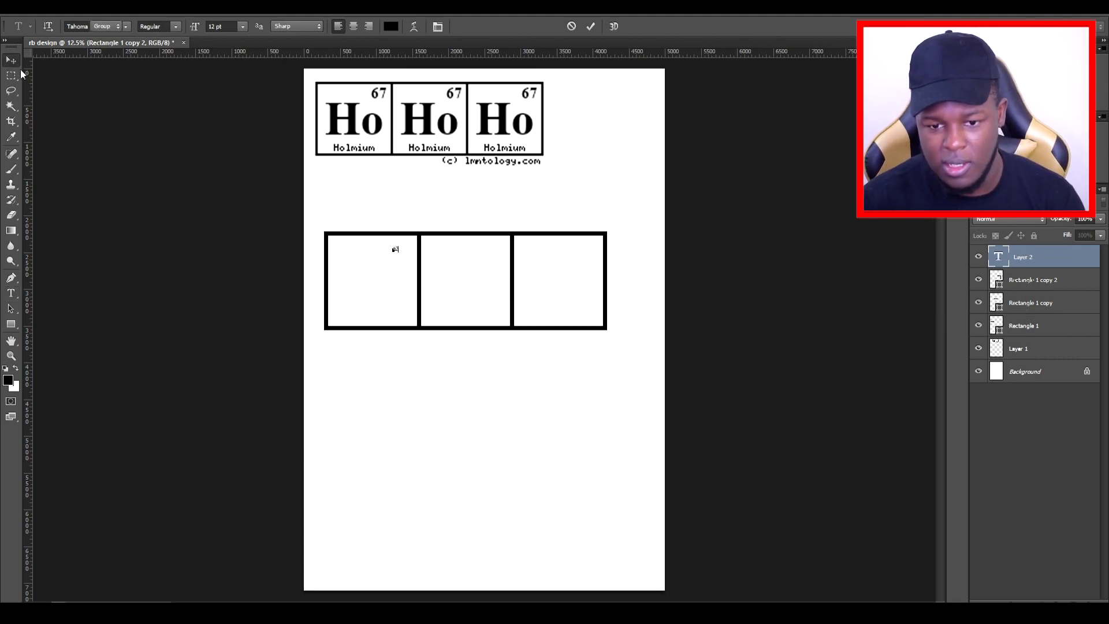
Scale the "67" text to about 344% and move it up into the first square's upper-right corner
key("ctrl+t")
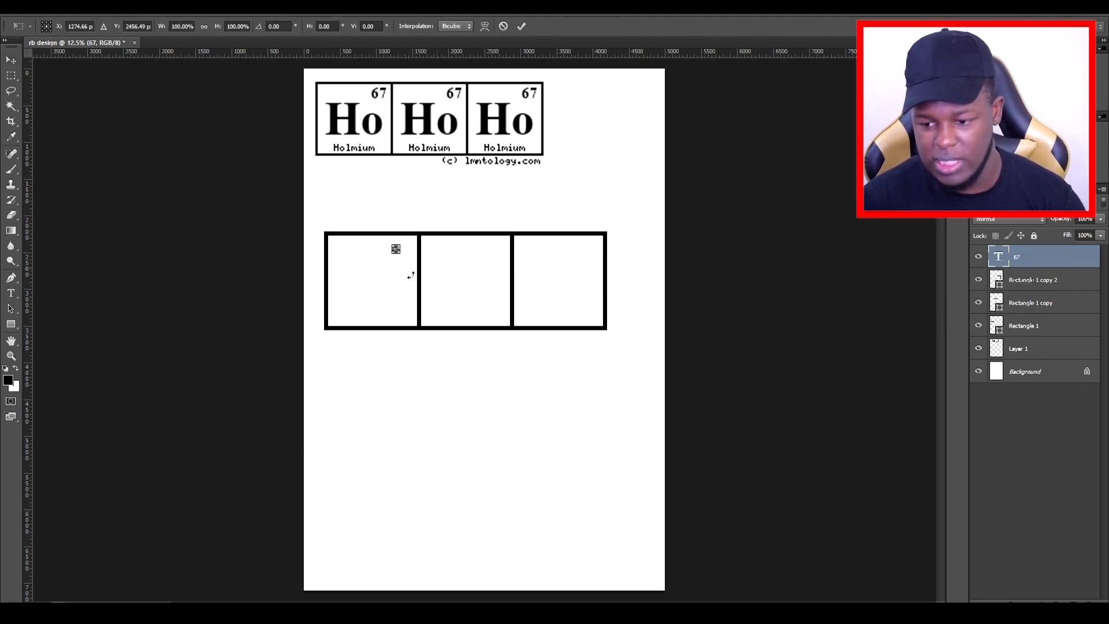
mouse_move(400, 255)
left_mouse_down()
mouse_move(411, 267)
mouse_move(393, 245)
left_mouse_up()
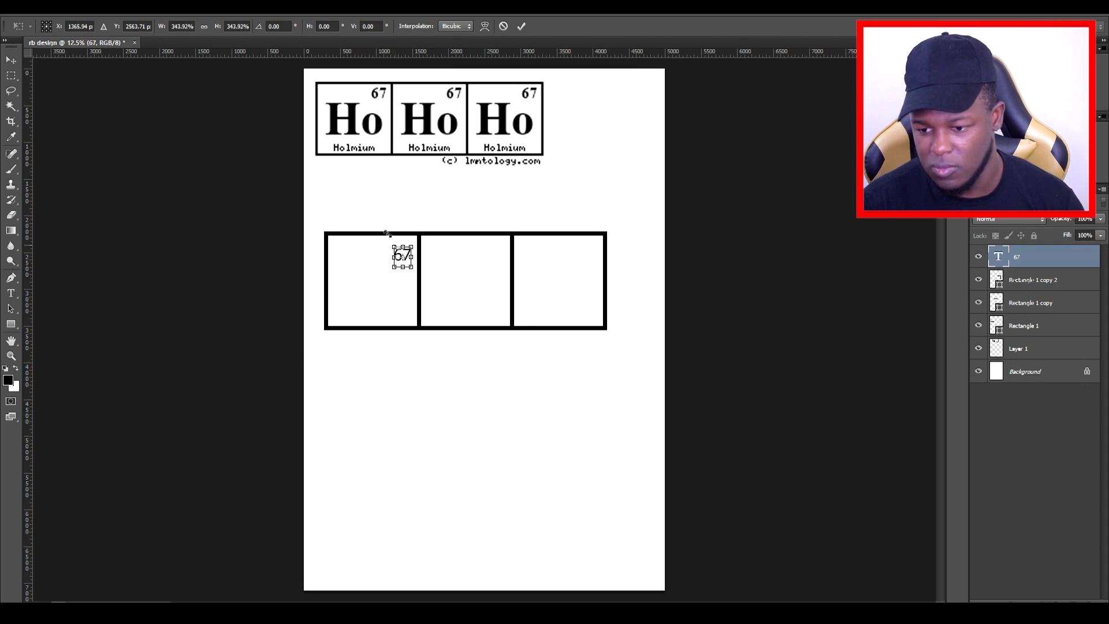
left_click(18, 61)
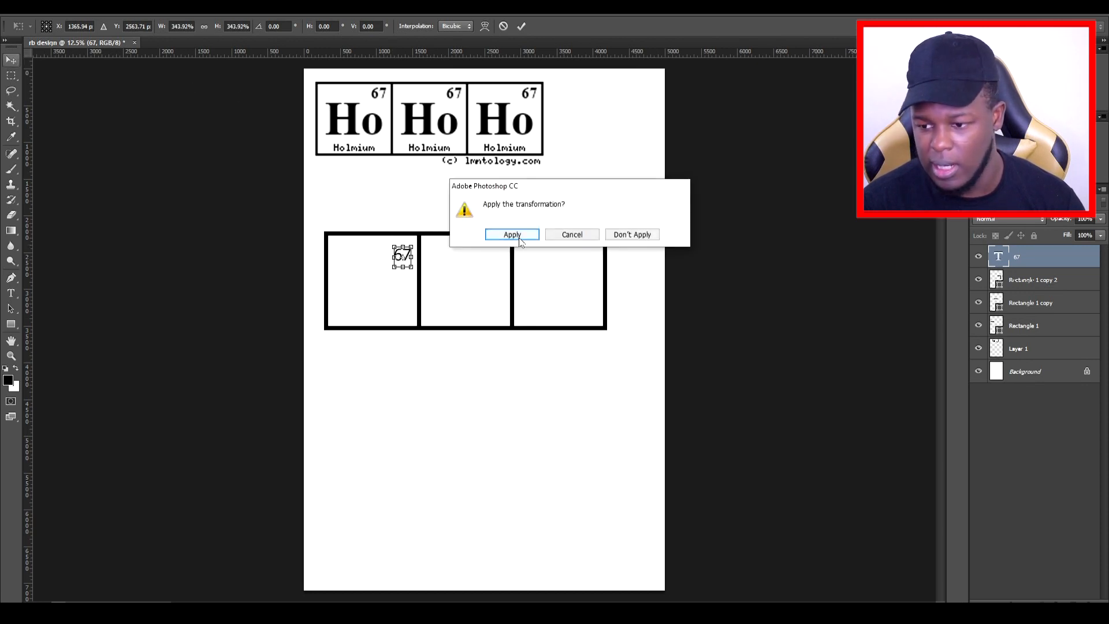
left_click(509, 233)
left_click_drag(401, 252, 403, 245)
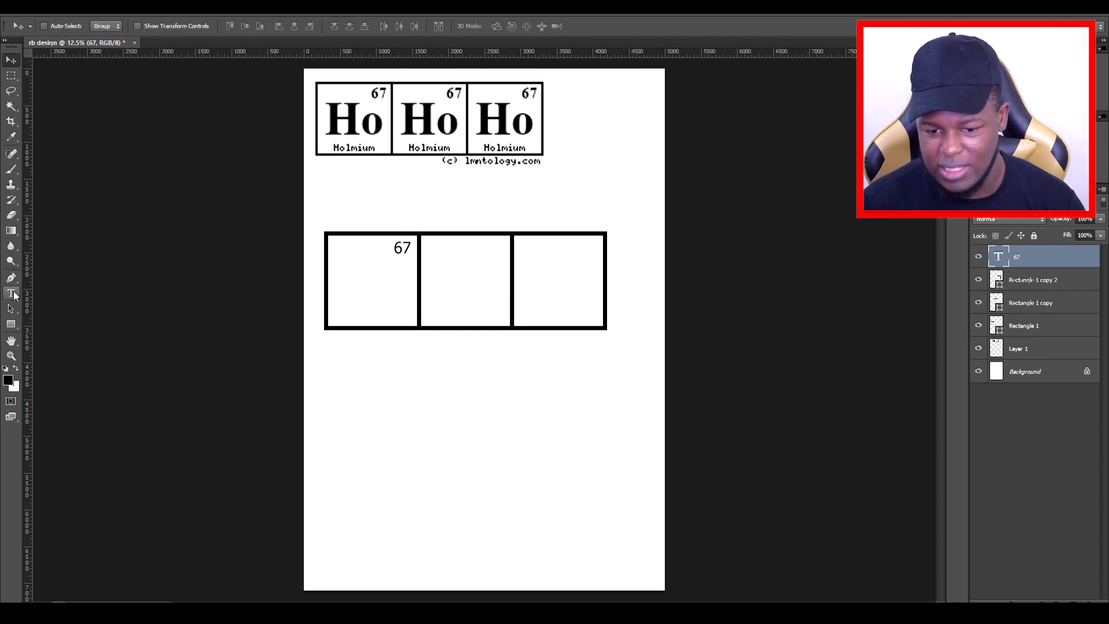
Change the font of the "67" text in the first square to Arial Bold
left_click(11, 293)
double_click(396, 248)
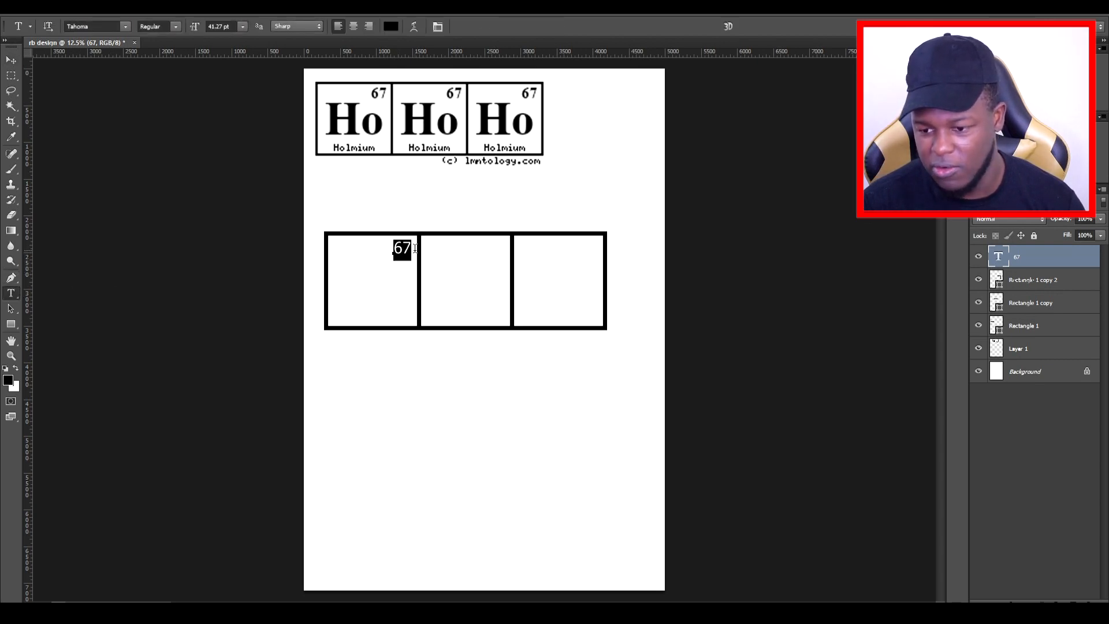
left_click(125, 27)
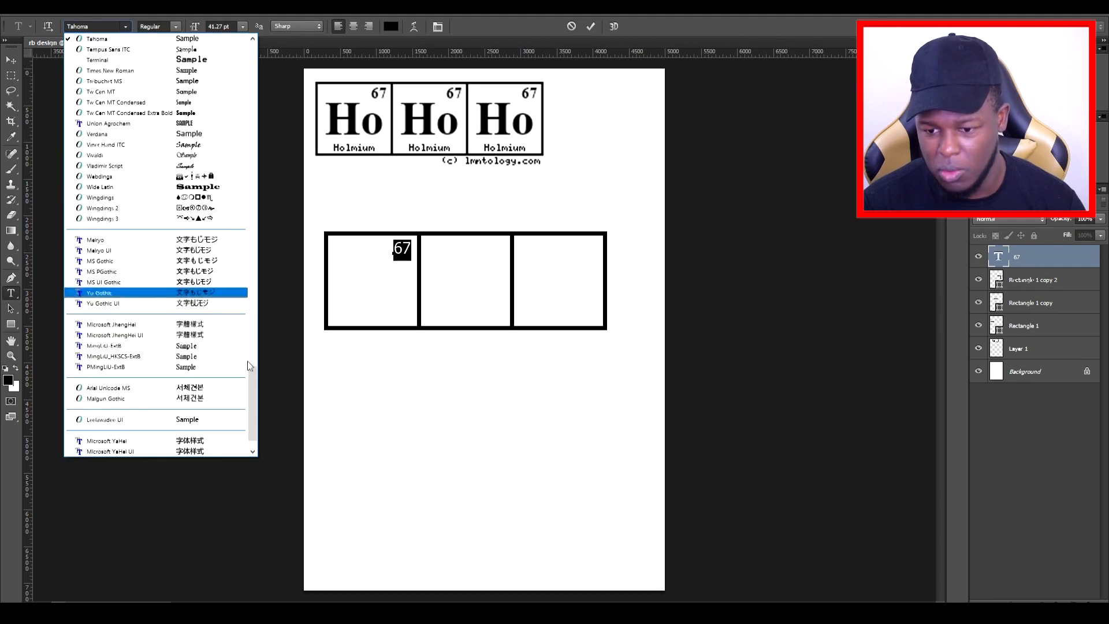
left_click_drag(254, 357, 256, 37)
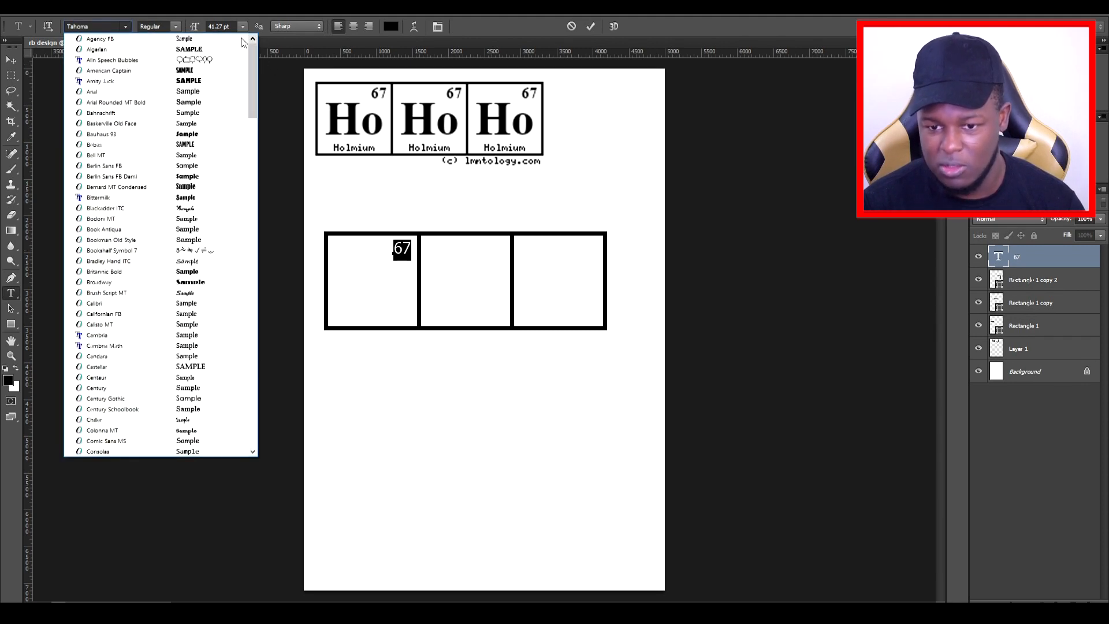
left_click(131, 92)
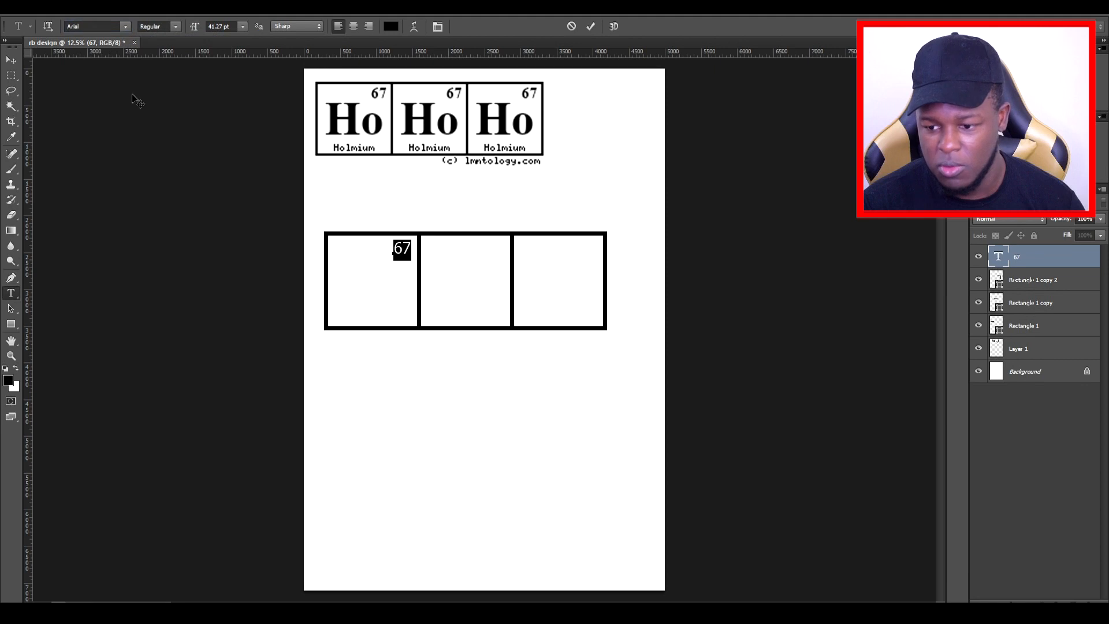
left_click(174, 26)
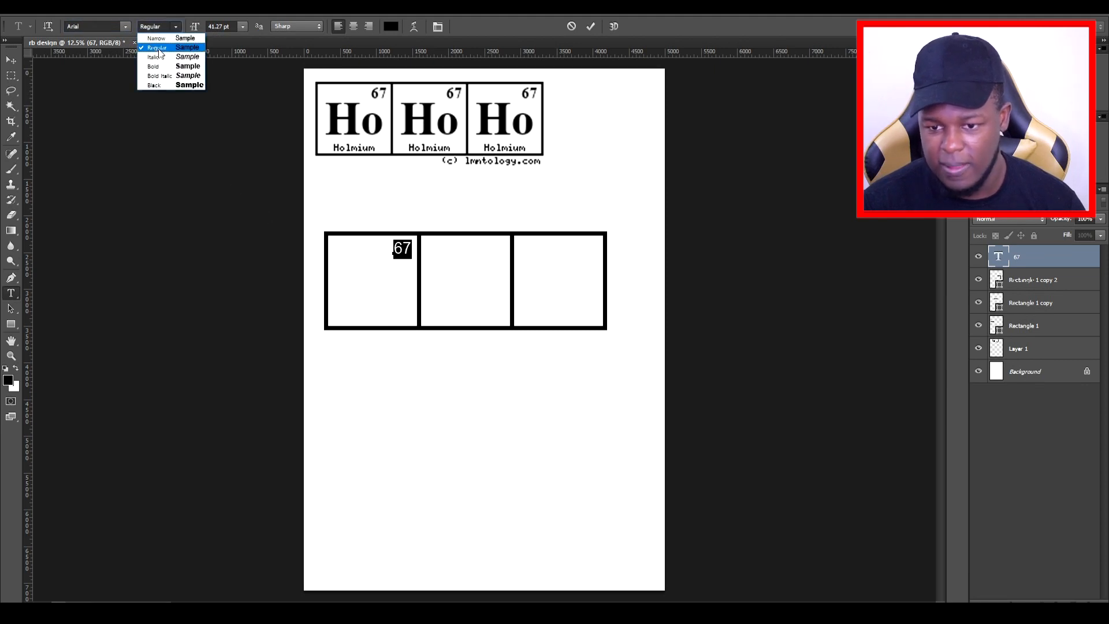
left_click(165, 71)
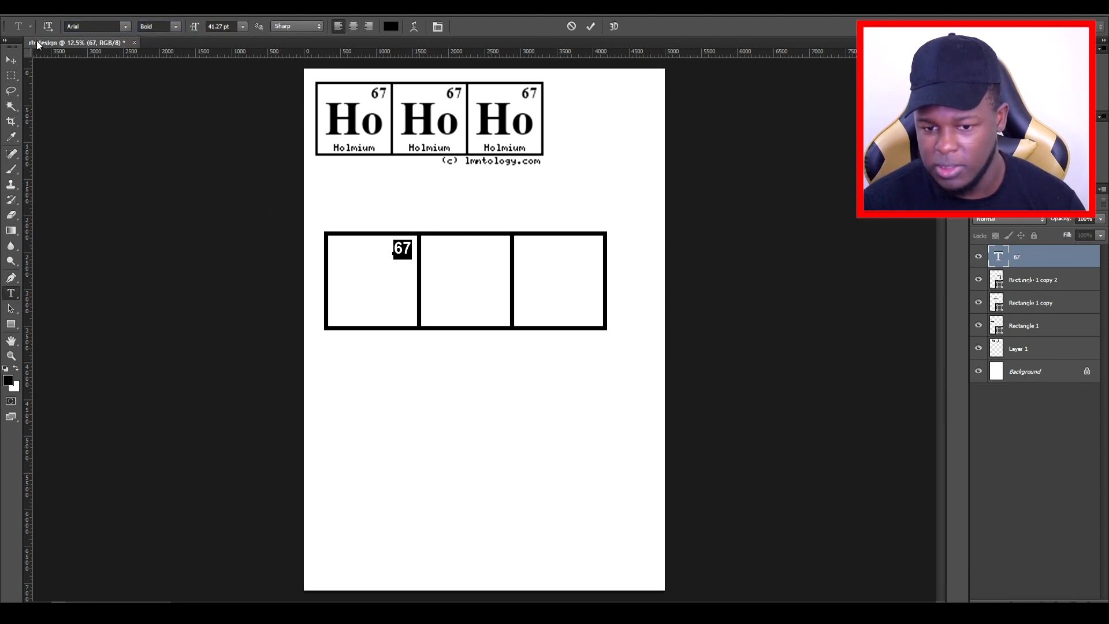
left_click(12, 61)
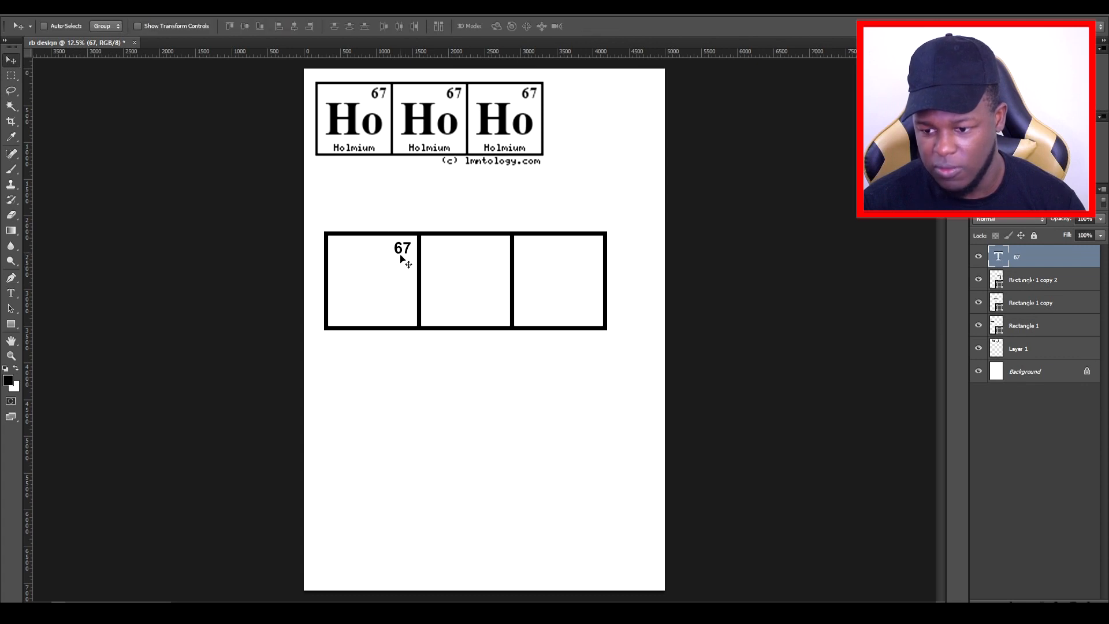
Duplicate the "67" text into the upper-right corners of the second and third squares
left_click_drag(401, 260, 583, 258)
key("ctrl+j")
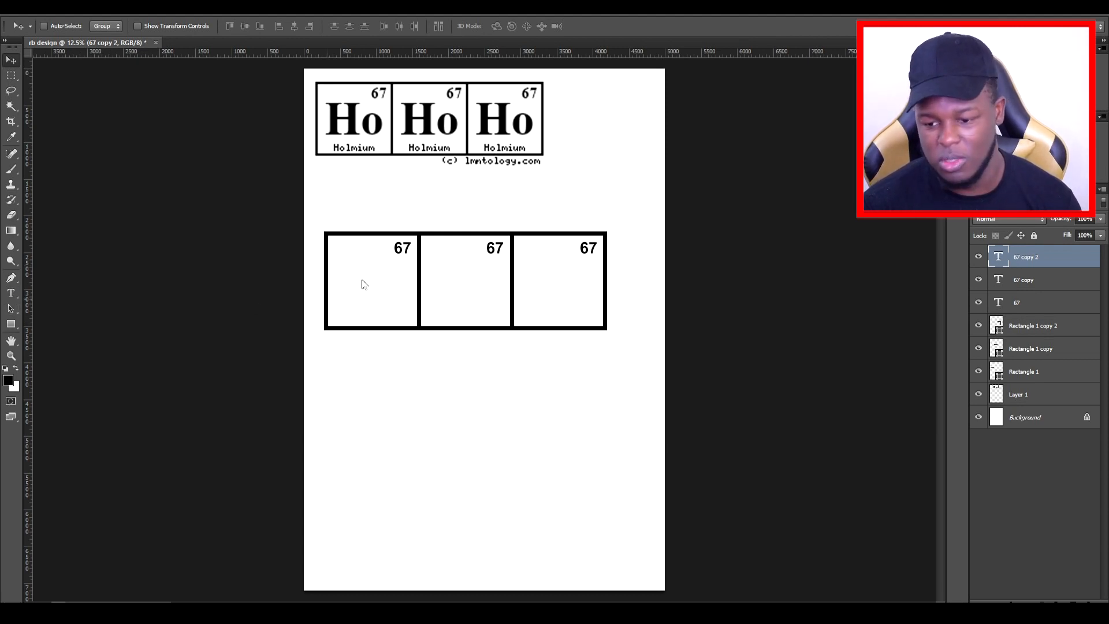
Add the text "HO" in the middle of the first square
key("t")
left_click(344, 288)
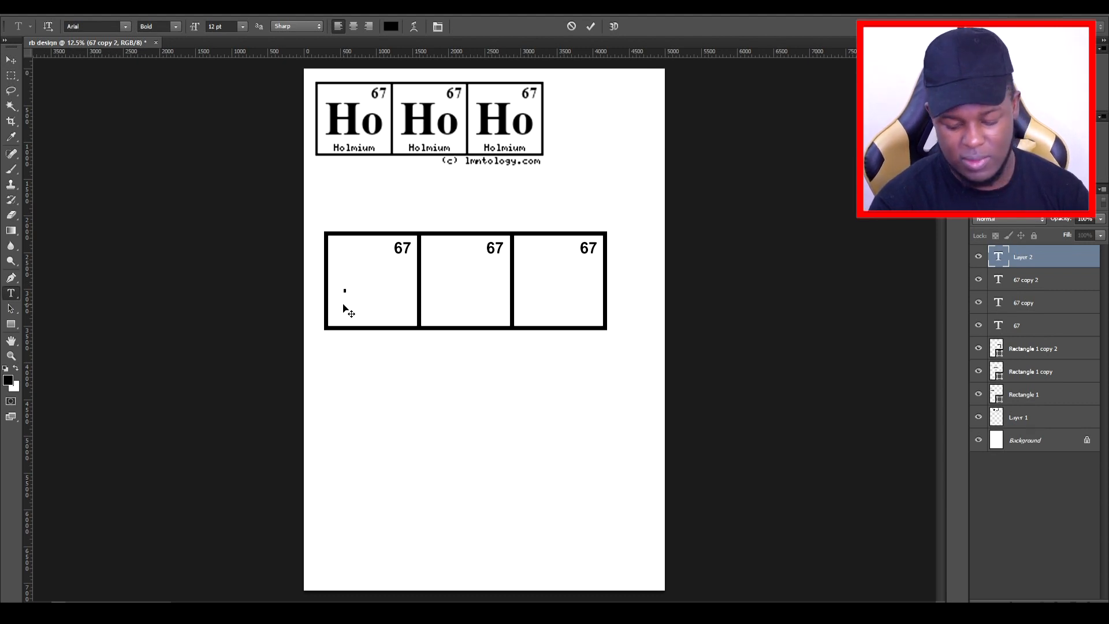
left_click(10, 61)
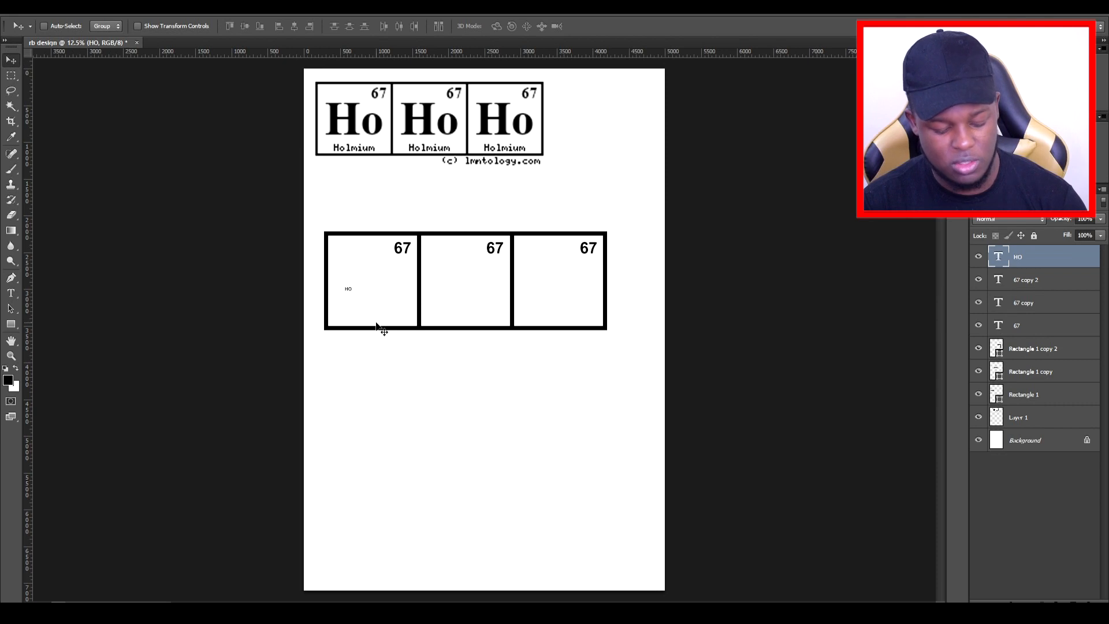
Scale the "HO" text to about 990% so it fills the middle of the first square below the number
key("ctrl+t")
left_click_drag(352, 282, 412, 317)
left_click_drag(345, 261, 340, 256)
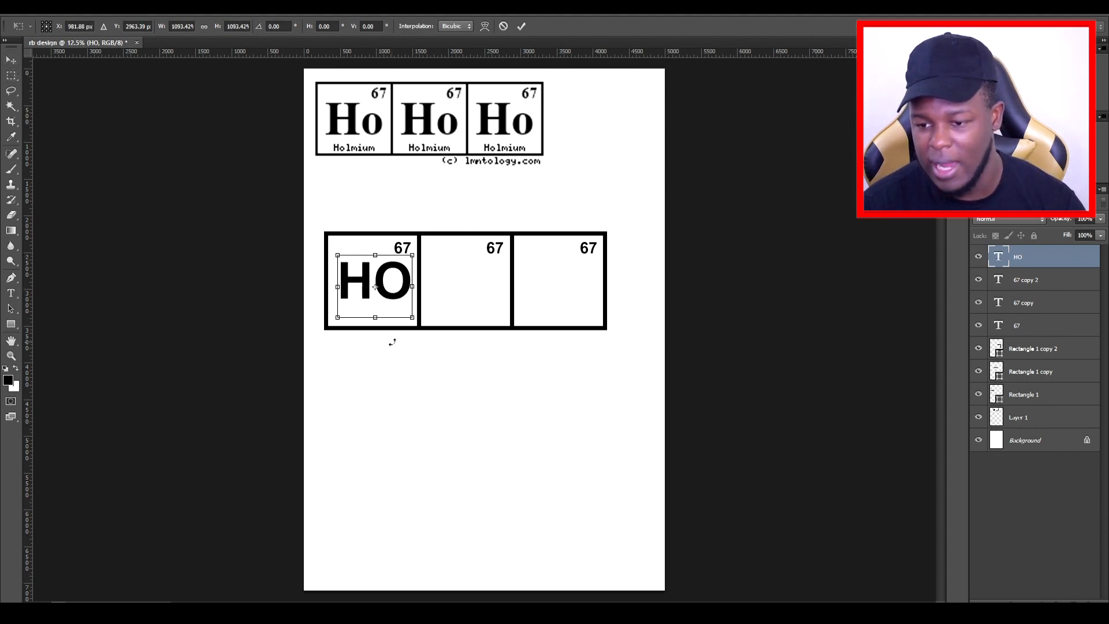
left_click_drag(414, 317, 405, 311)
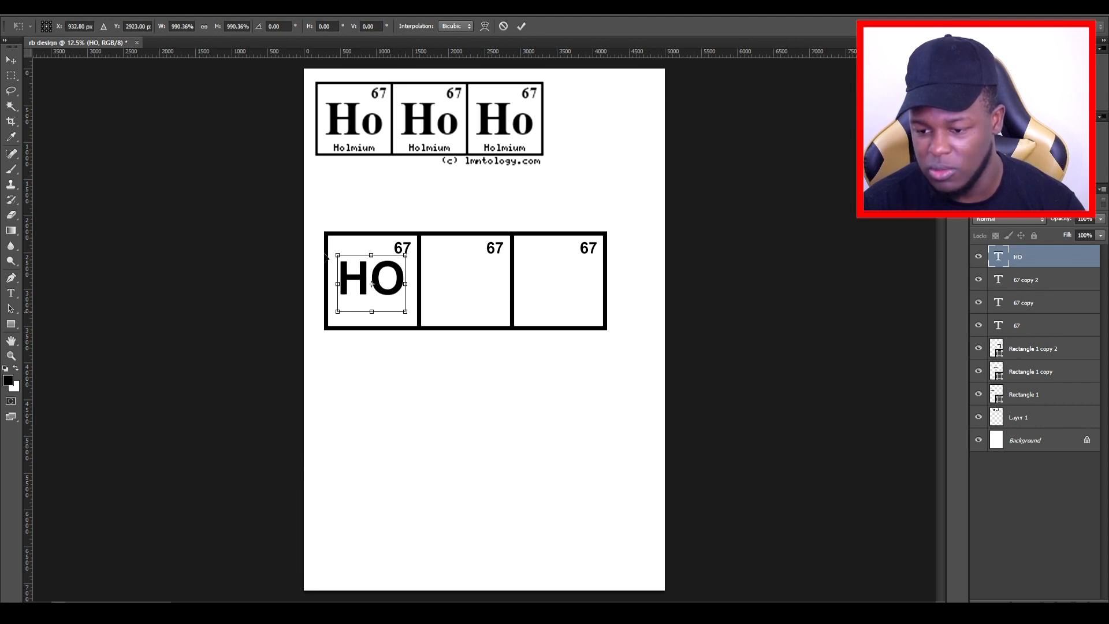
left_click(18, 60)
left_click(510, 234)
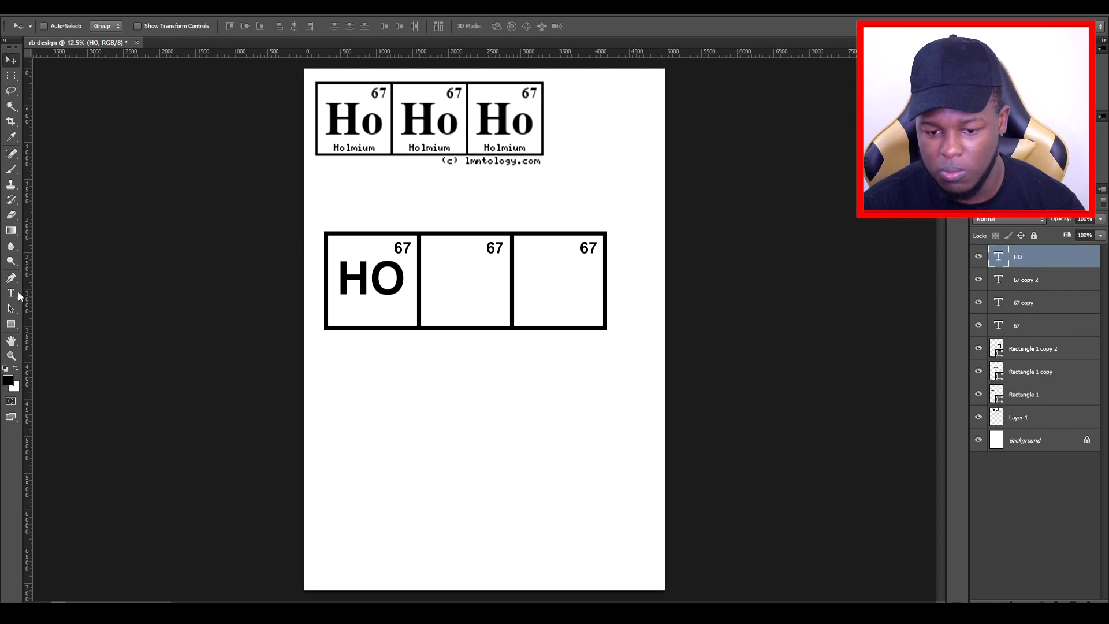
Replace the capital "O" in the first square's "HO" text with a lowercase "o"
left_click(12, 293)
left_click(370, 291)
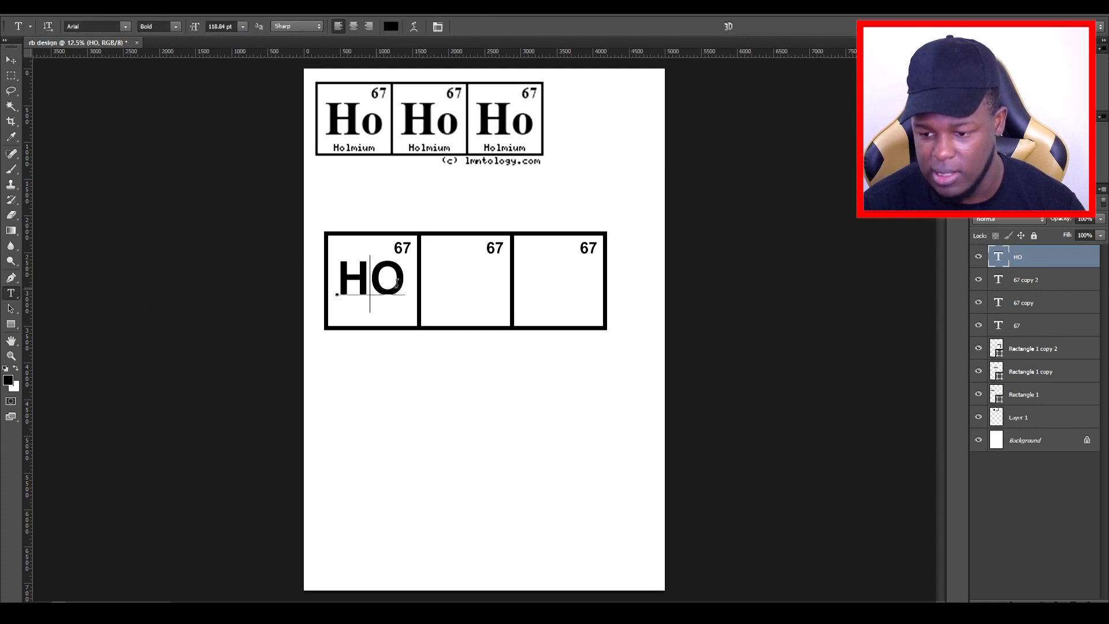
left_click_drag(370, 291, 398, 284)
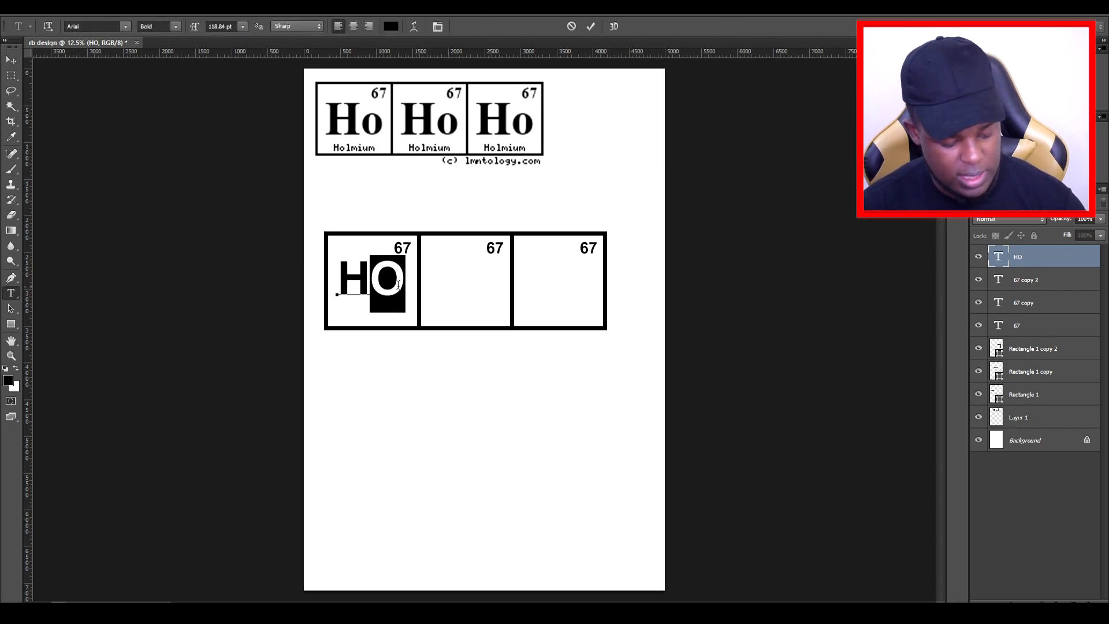
type("o")
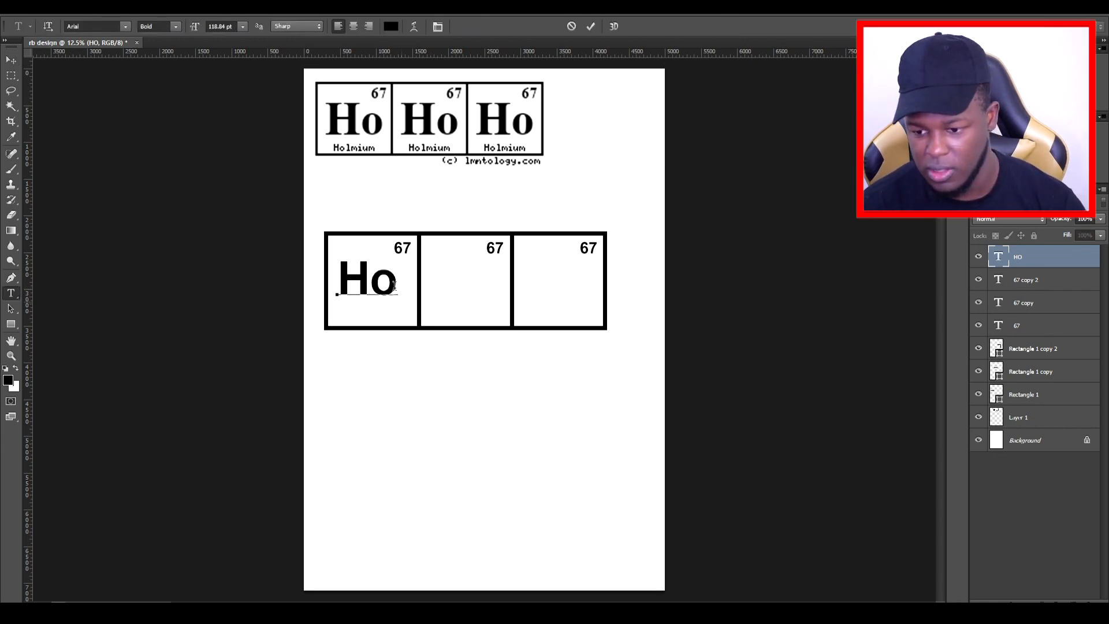
left_click(13, 60)
Duplicate the "Ho" text twice and place the copies in the second and third squares at the same height
key("ctrl+j")
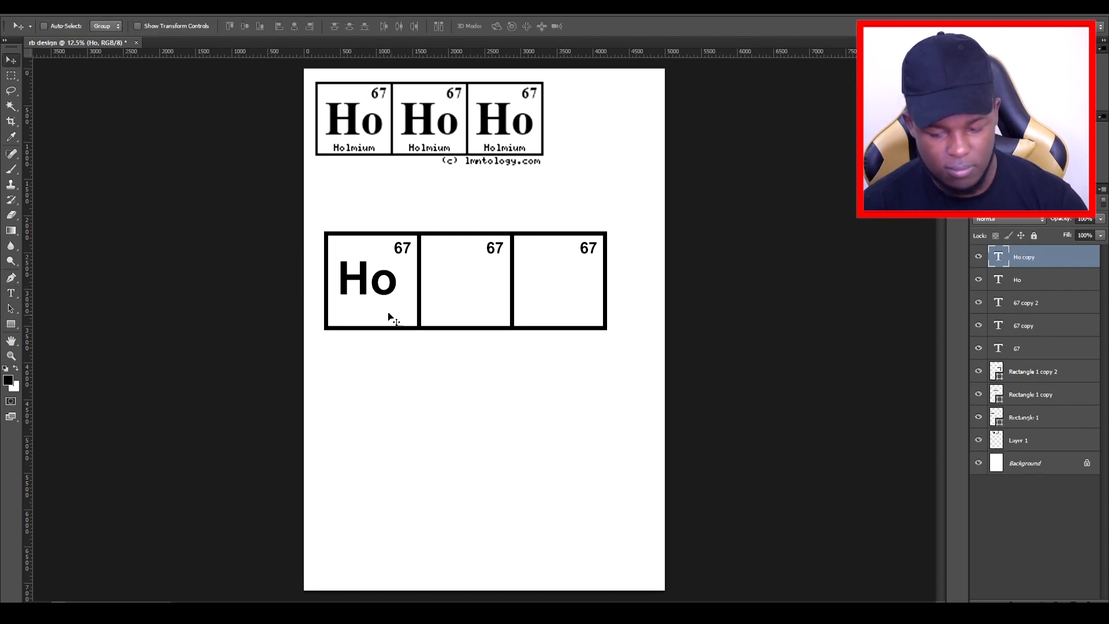
left_click_drag(363, 301, 606, 289)
key("ctrl+j")
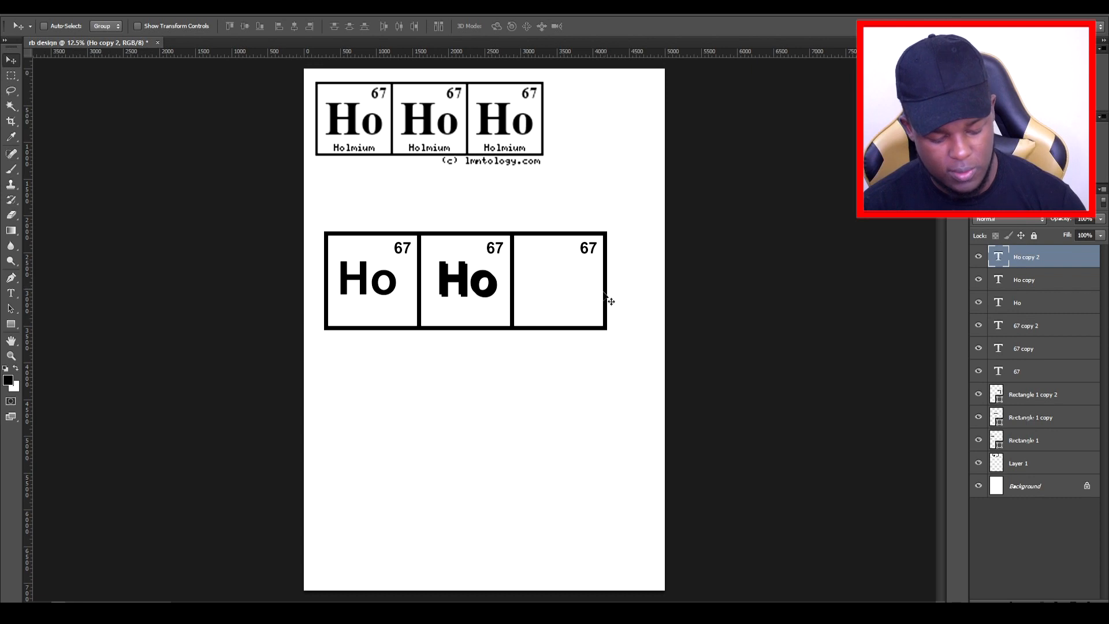
key("ctrl+z")
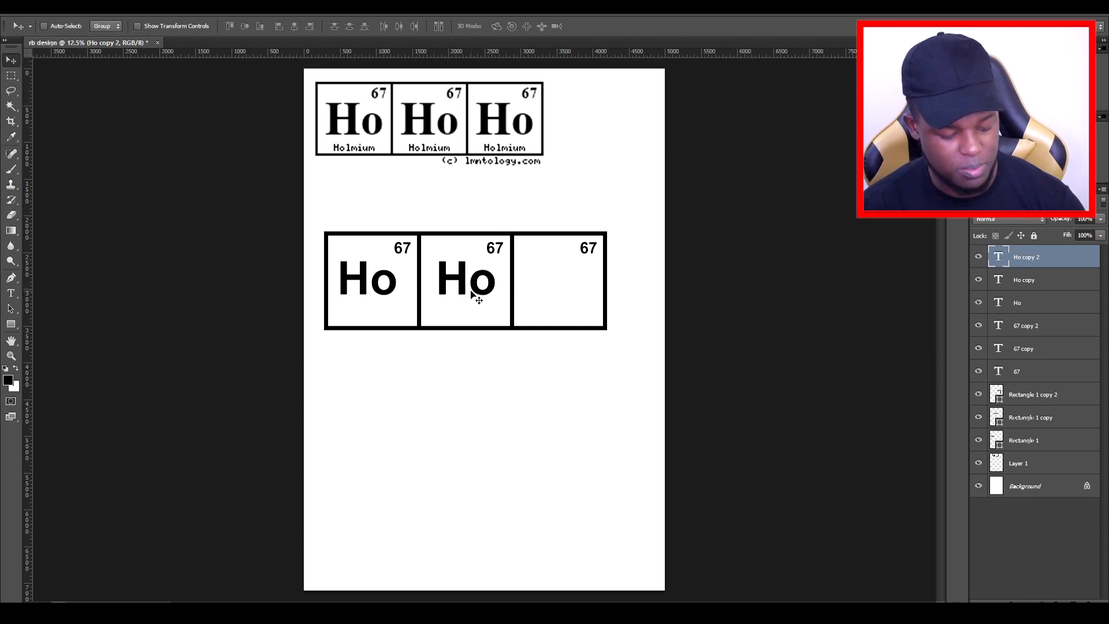
left_click_drag(465, 290, 553, 293)
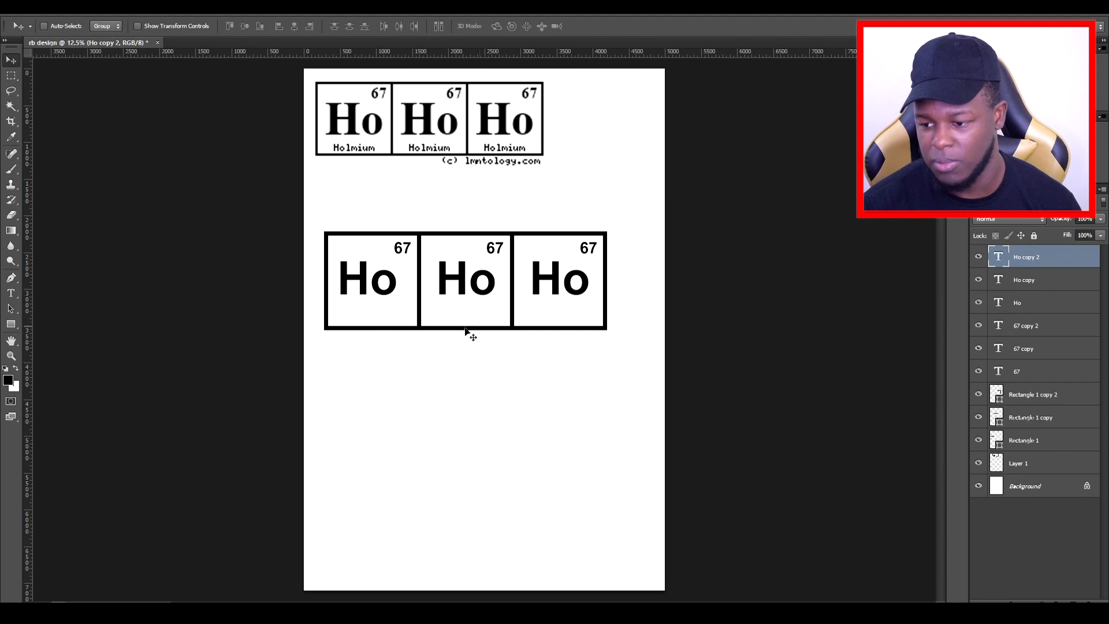
Add the text "Holmium" in the blank area below the squares and scale it to about 287%
left_click(10, 293)
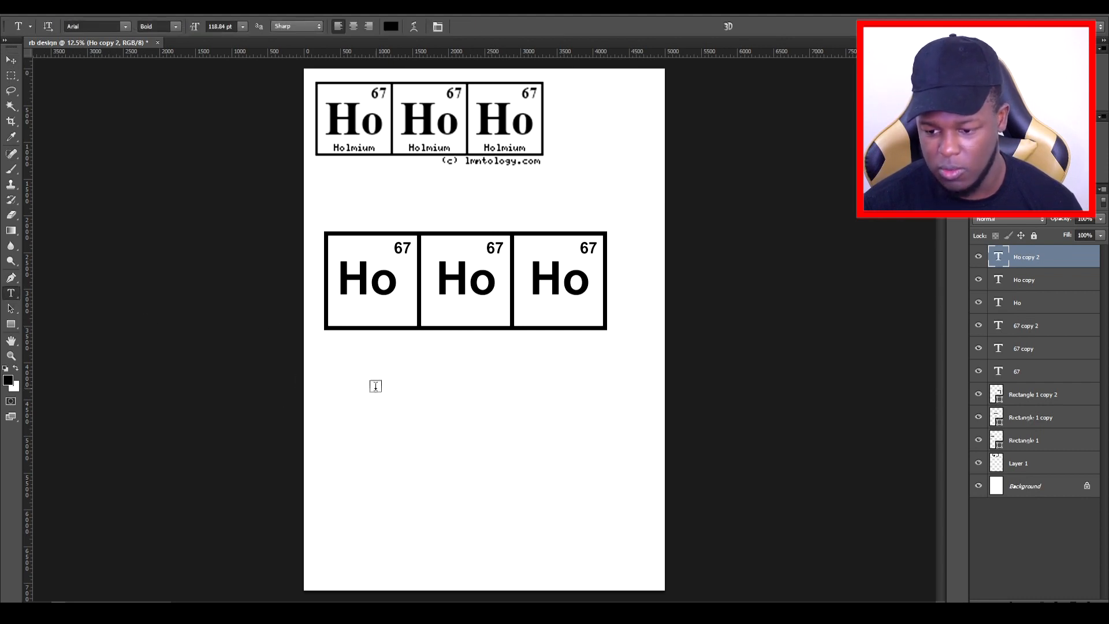
left_click(378, 398)
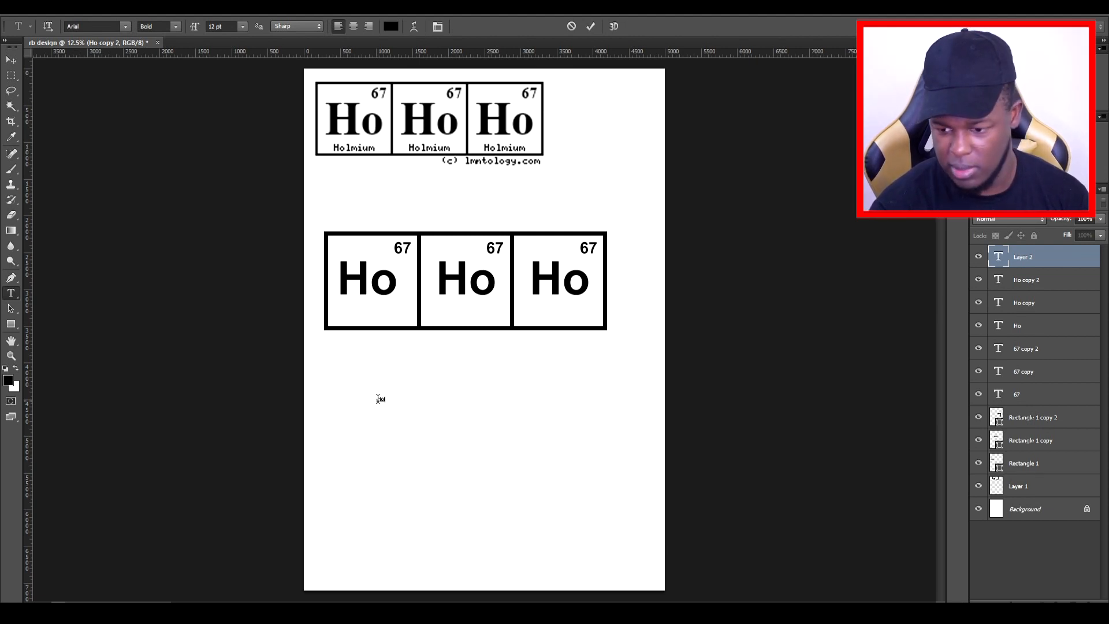
left_click(12, 59)
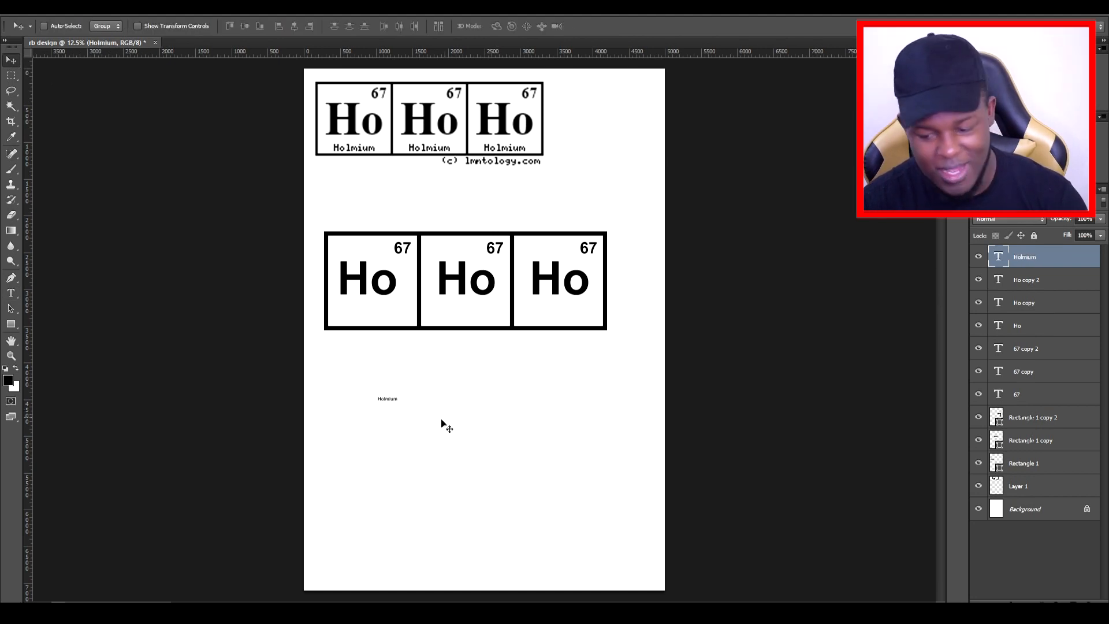
key("ctrl+t")
left_click_drag(398, 405, 434, 412)
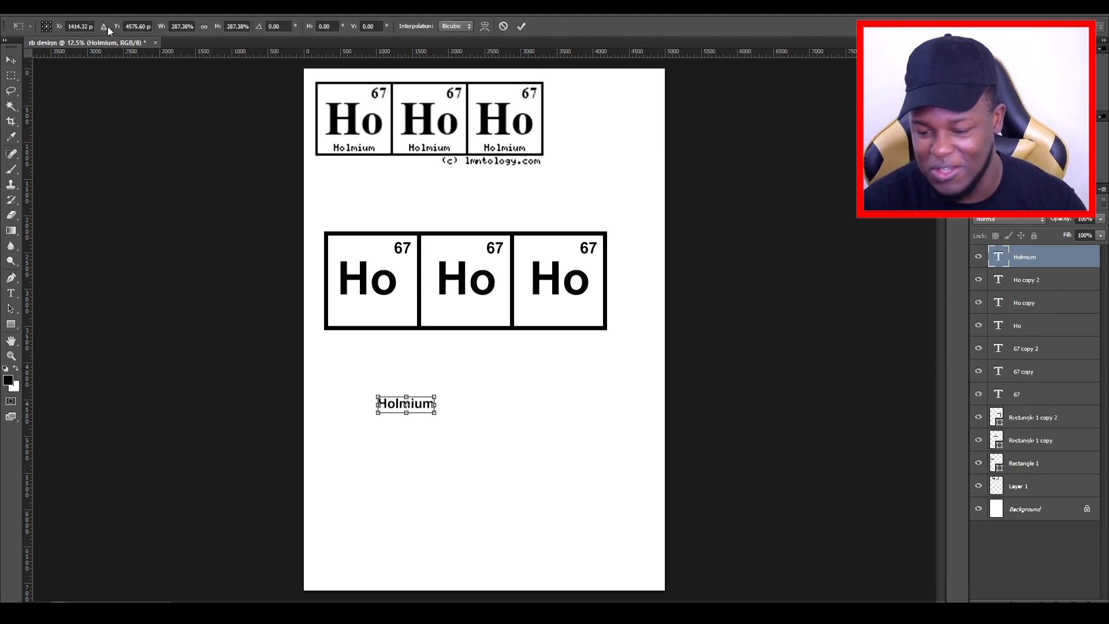
left_click(9, 63)
left_click(504, 235)
Move the "Holmium" text into the first square and nudge it into place beneath "Ho"
left_click_drag(416, 411, 381, 318)
key("shift+Up")
key("shift+Up")
key("shift+Up")
key("shift+Left")
key("shift+Left")
key("shift+Left")
key("shift+Left")
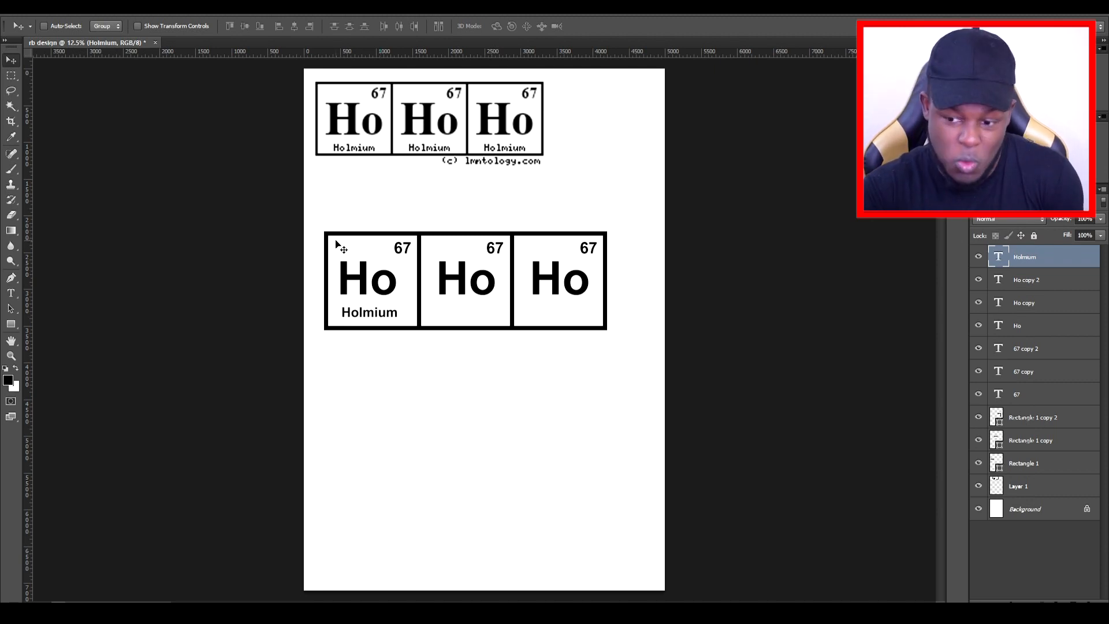
Duplicate the "Holmium" text twice and place the copies beneath "Ho" in the second and third squares
key("ctrl+j")
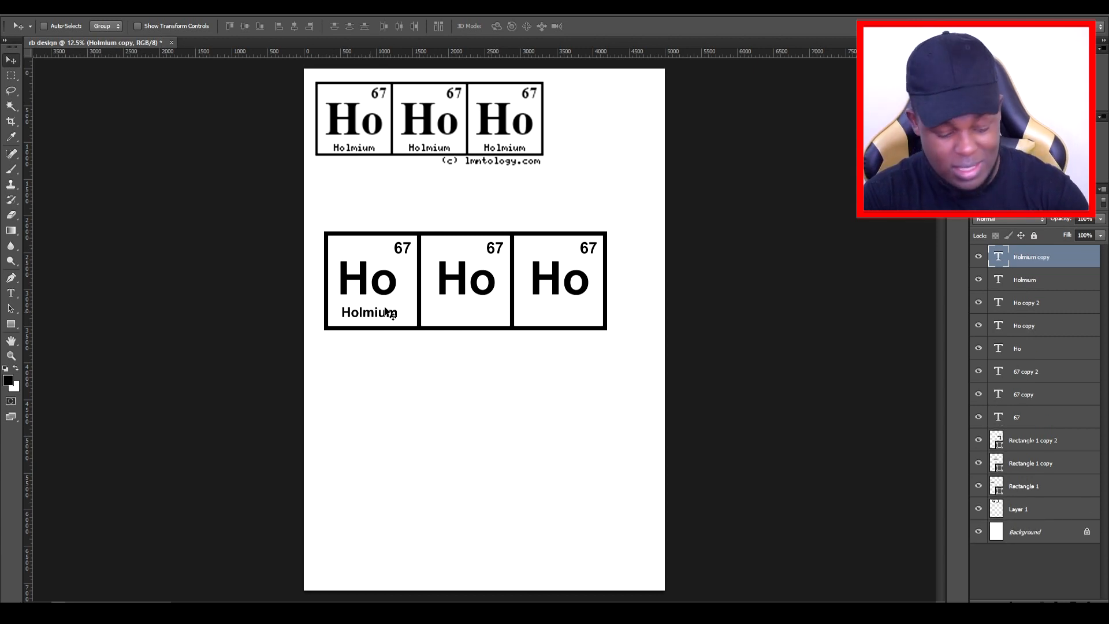
left_click_drag(376, 321, 465, 333)
key("shift+Right")
key("shift+Right")
key("shift+Right")
key("shift+Right")
key("shift+Right")
key("shift+Right")
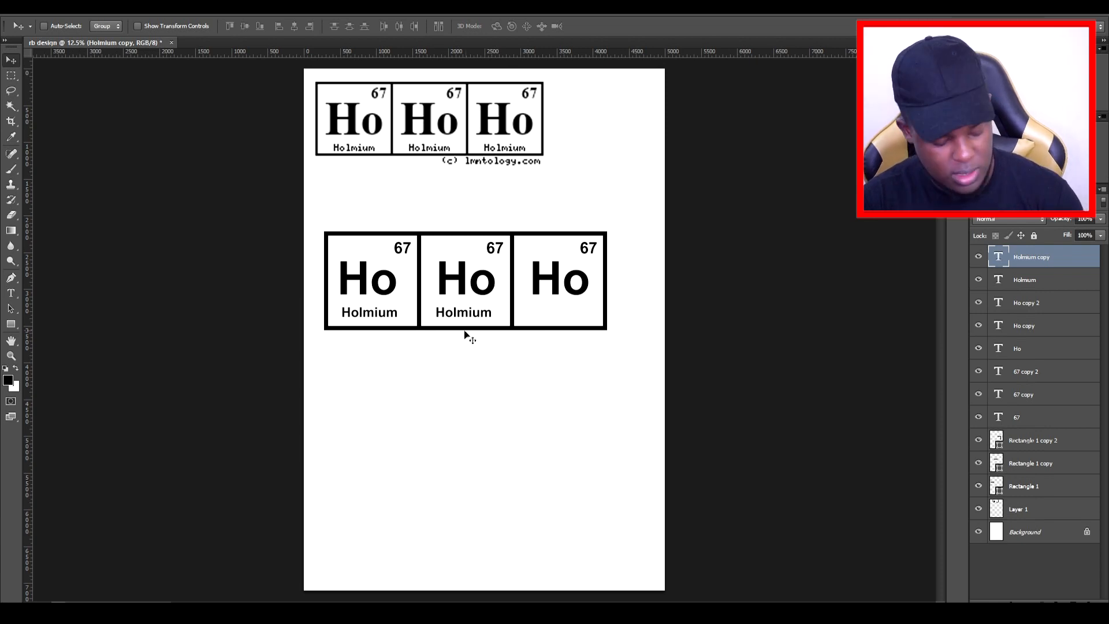
left_click_drag(468, 338, 566, 328)
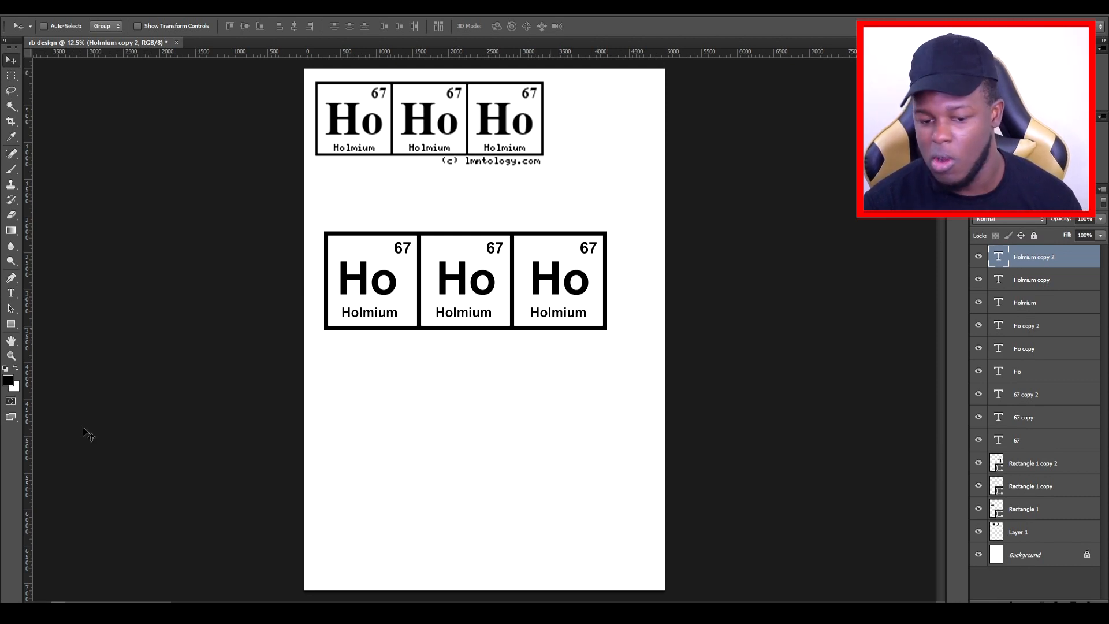
Add the text "MERRY CHRISTMAS" in the blank area below the row of squares
left_click(11, 293)
left_click(371, 403)
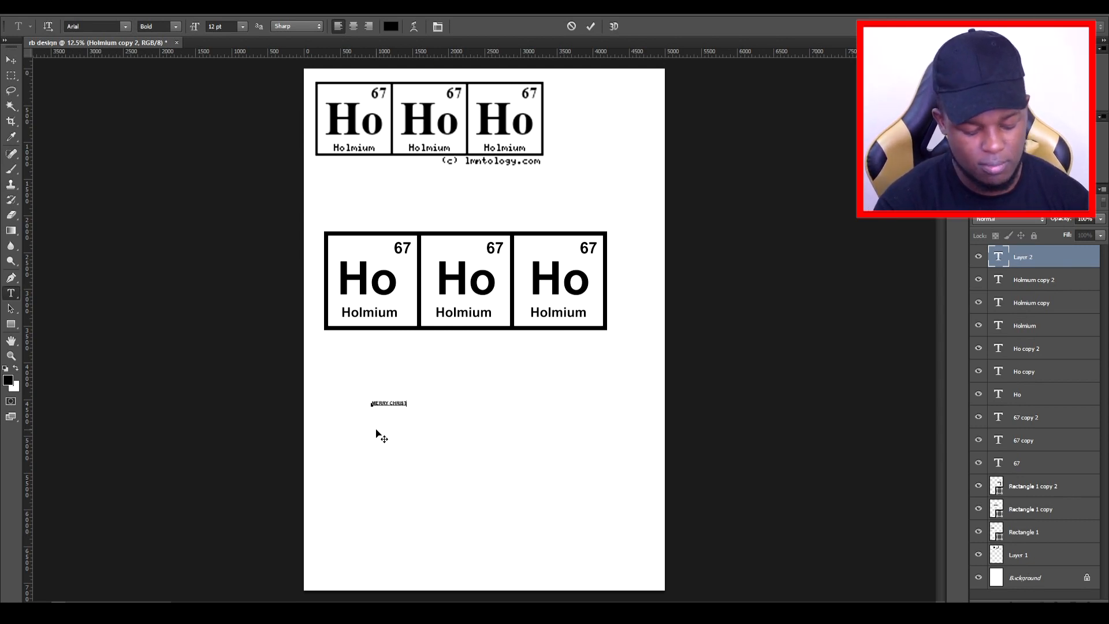
left_click(12, 58)
Set the "MERRY CHRISTMAS" text to 72 pt and move it directly beneath the row of squares, roughly centred
left_click(11, 293)
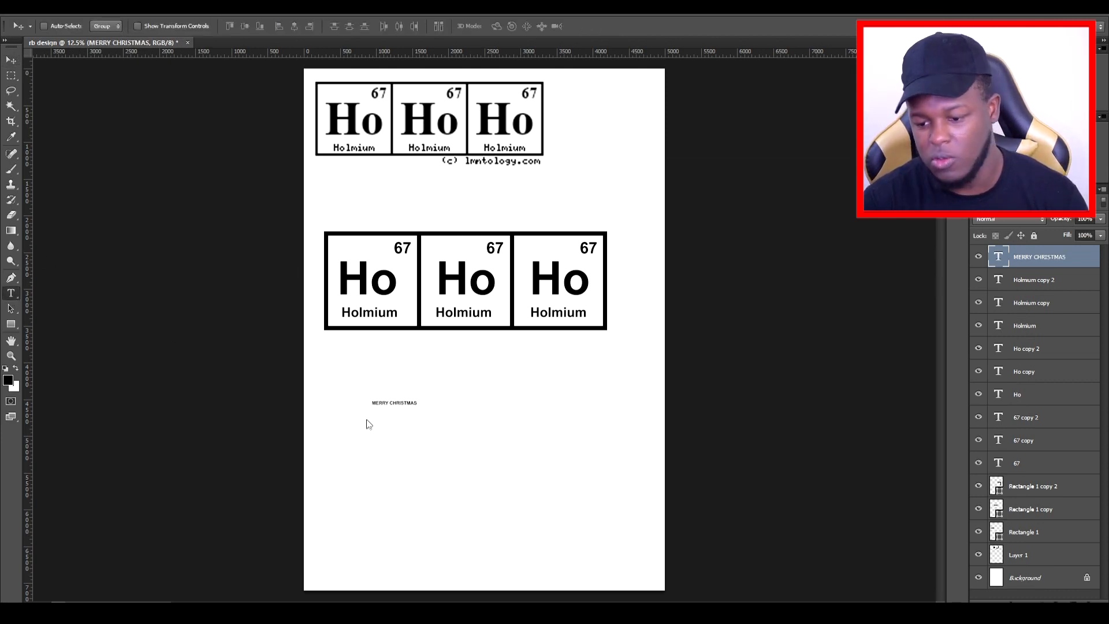
left_click_drag(453, 410, 460, 411)
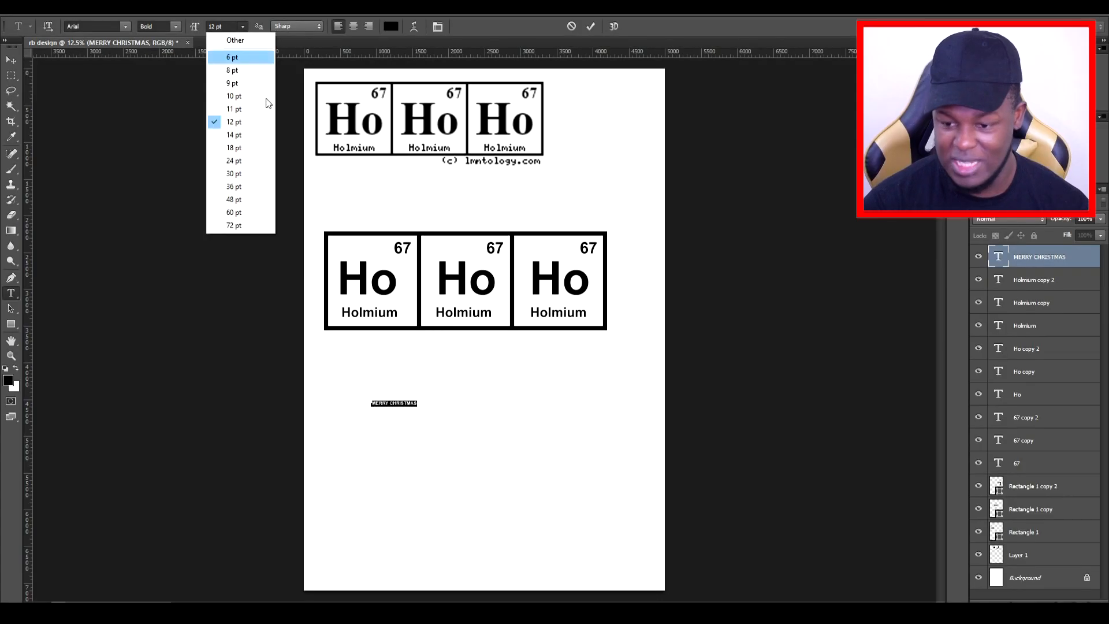
left_click(254, 225)
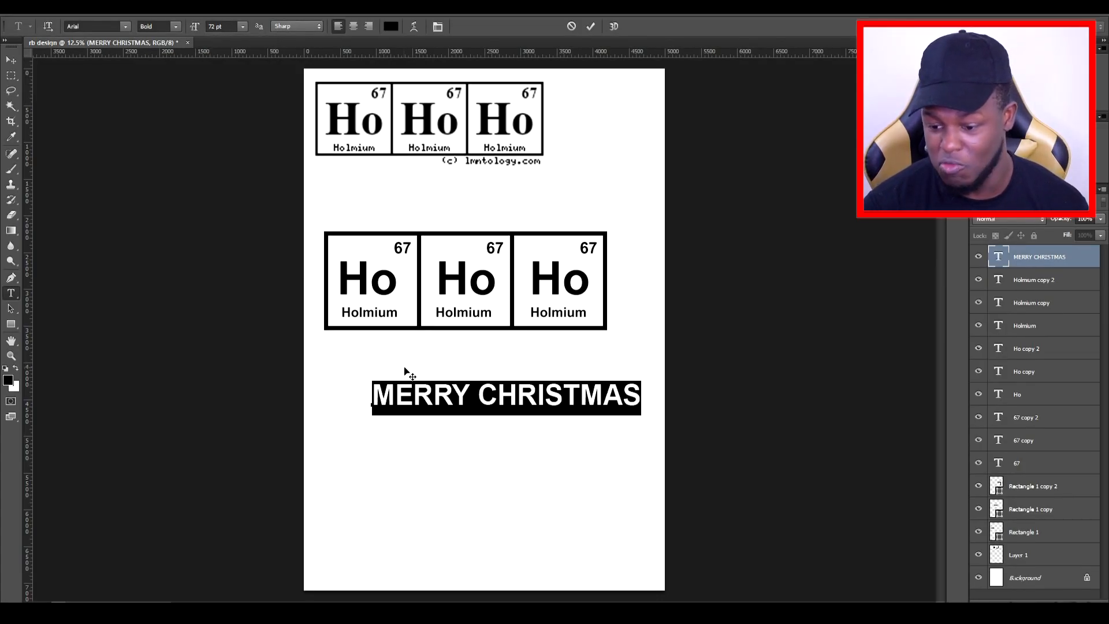
key("ctrl+Return")
key("v")
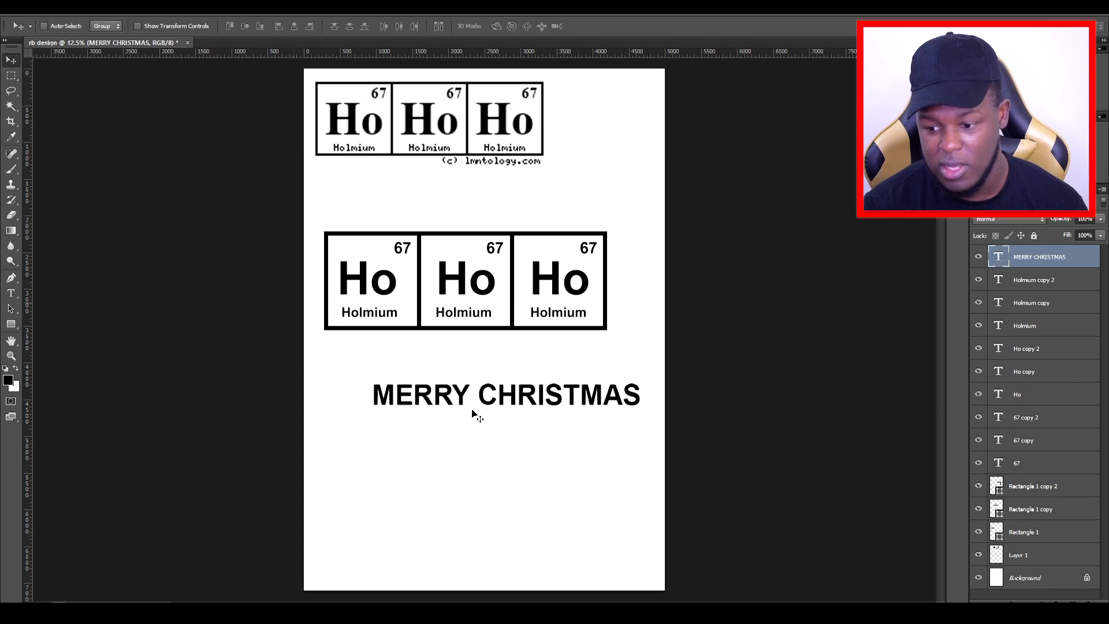
left_click_drag(472, 414, 431, 366)
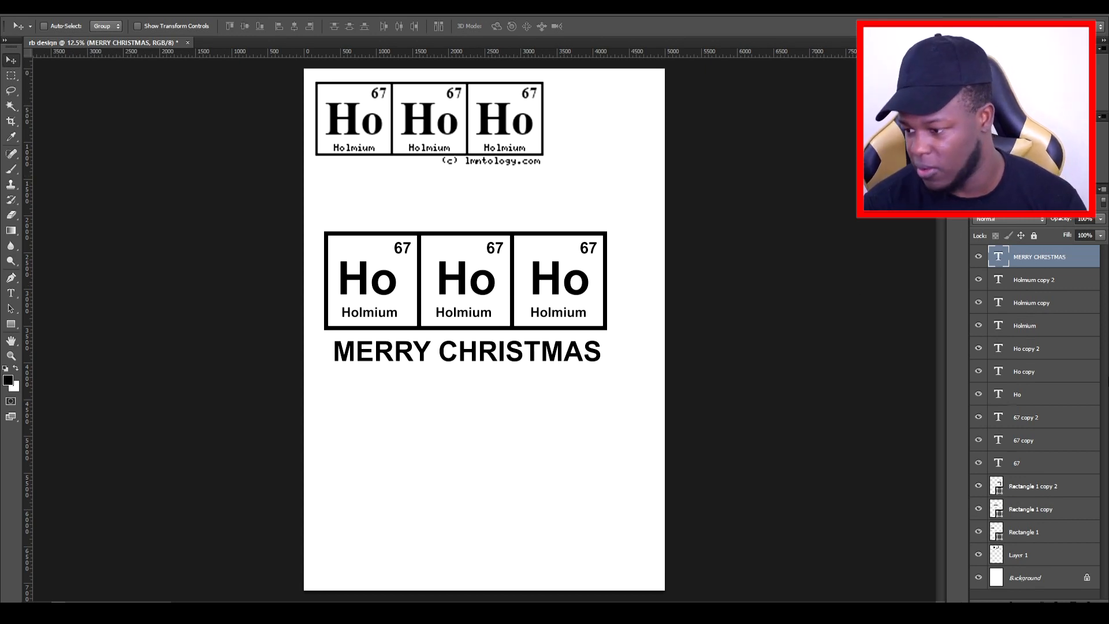
Group all layers except the Background into one layer group and collapse it
left_click(1030, 549)
left_click(1032, 531, "shift")
left_click(1032, 509, "shift")
left_click(1033, 485, "shift")
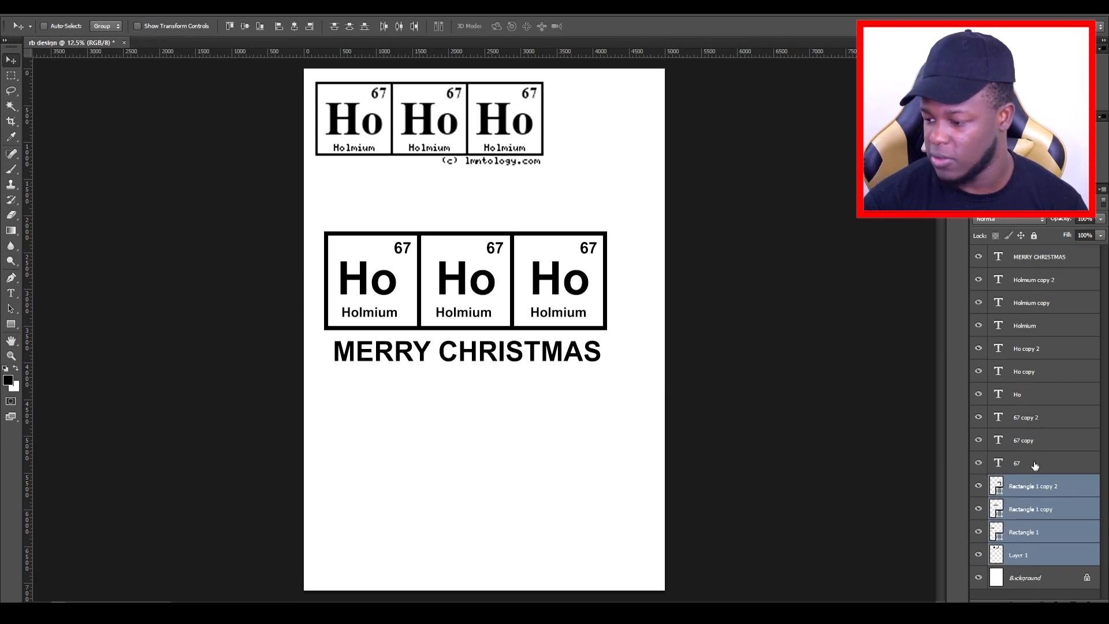
left_click(1034, 462, "shift")
left_click(1033, 441, "shift")
left_click(1035, 417, "shift")
left_click(1037, 395, "shift")
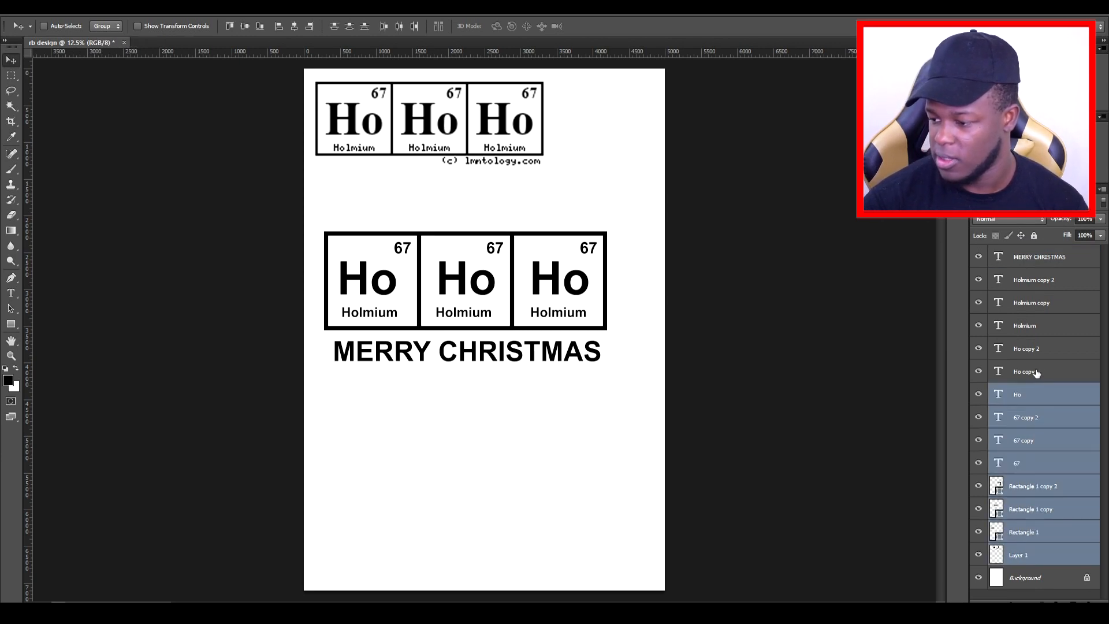
left_click(1038, 371, "shift")
left_click(1040, 348, "shift")
left_click(1042, 325, "shift")
left_click(1044, 302, "shift")
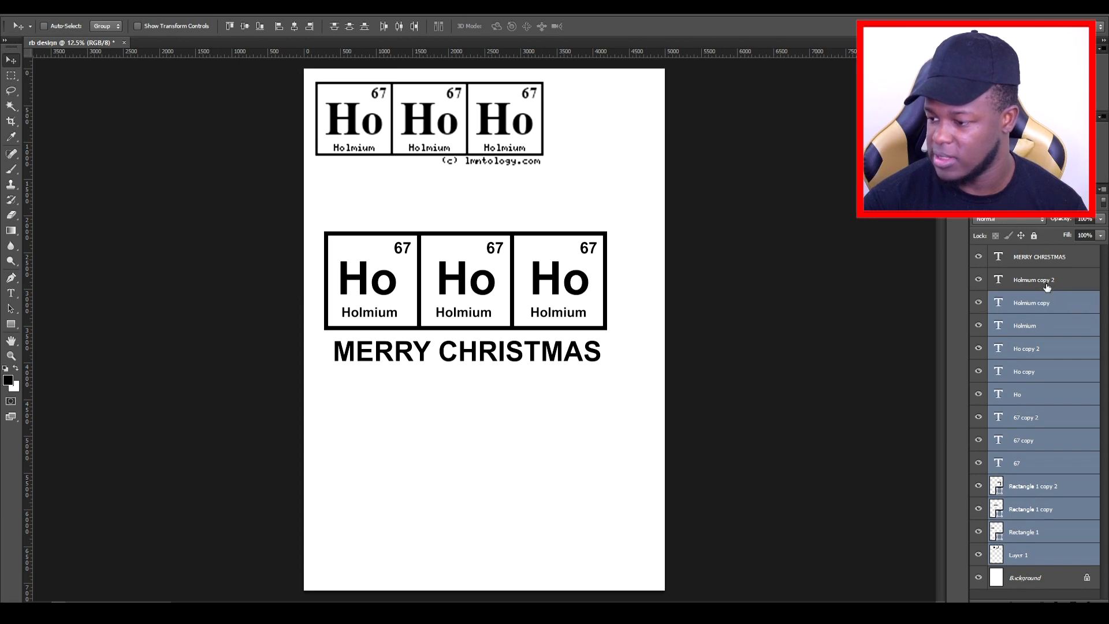
left_click(1046, 283, "shift")
left_click(1048, 263, "shift")
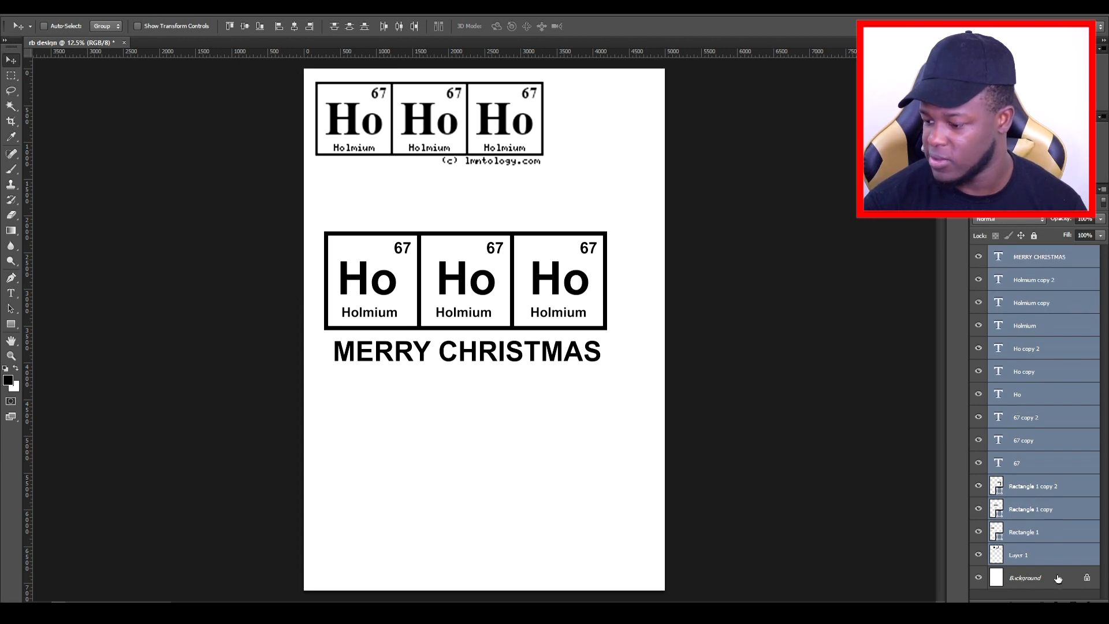
key("ctrl+g")
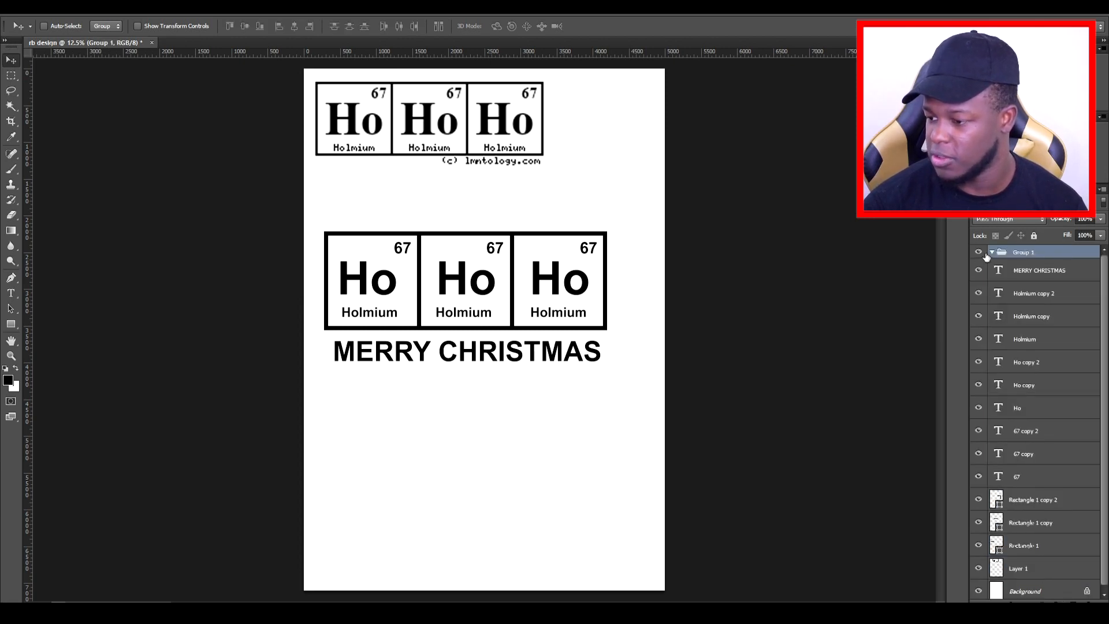
left_click(991, 253)
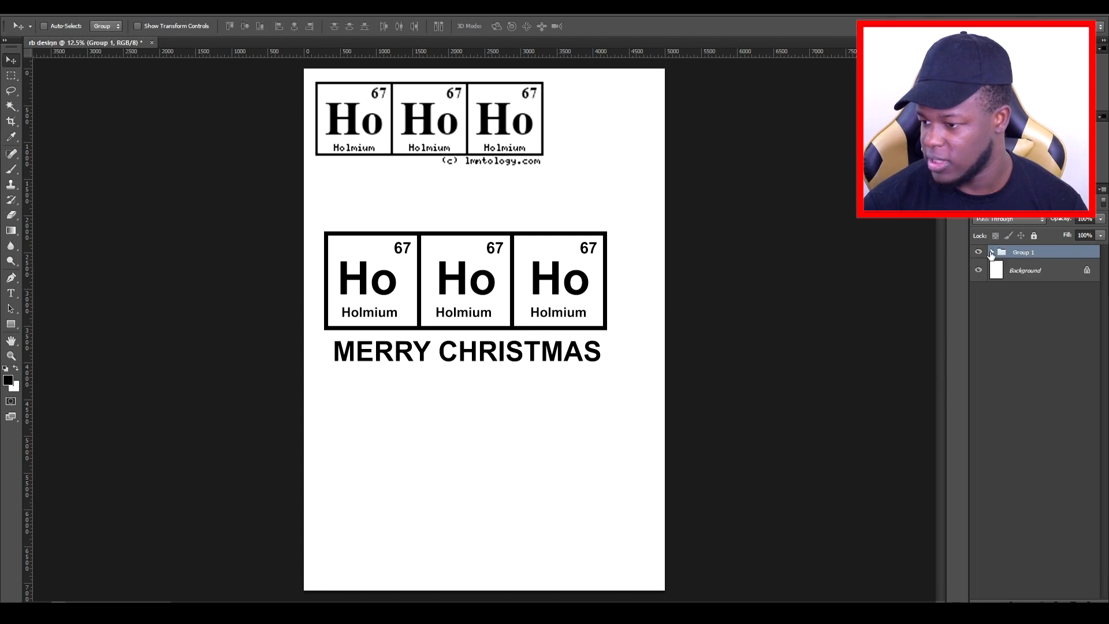
Delete the reference image layer, Layer 1, from the group and collapse the group
left_click(991, 253)
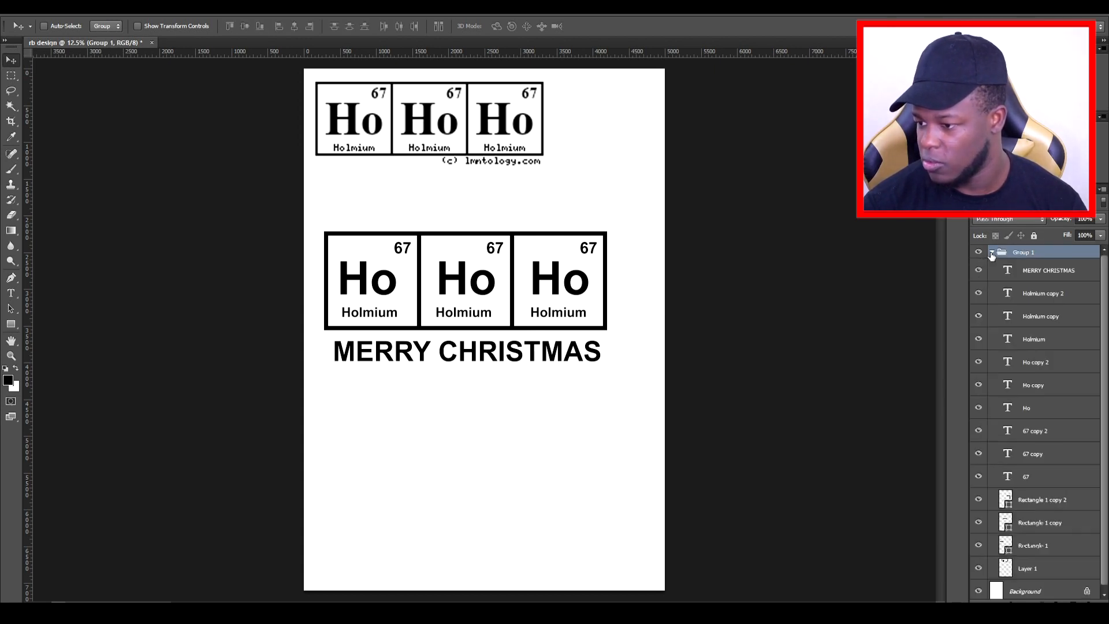
scroll(1061, 498, "down", 1)
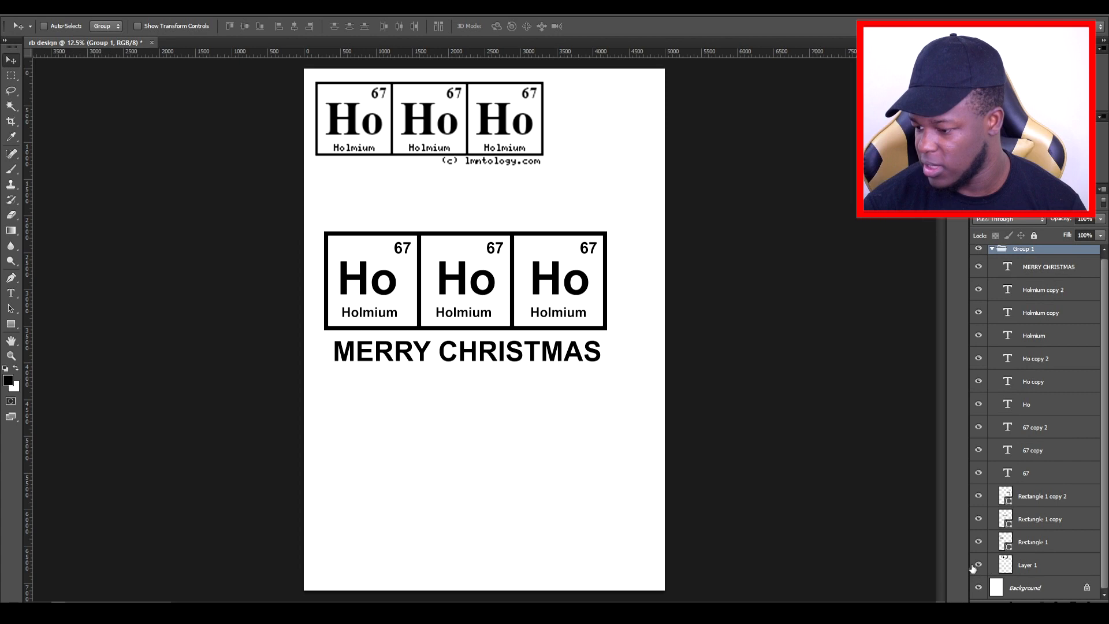
left_click(1036, 570)
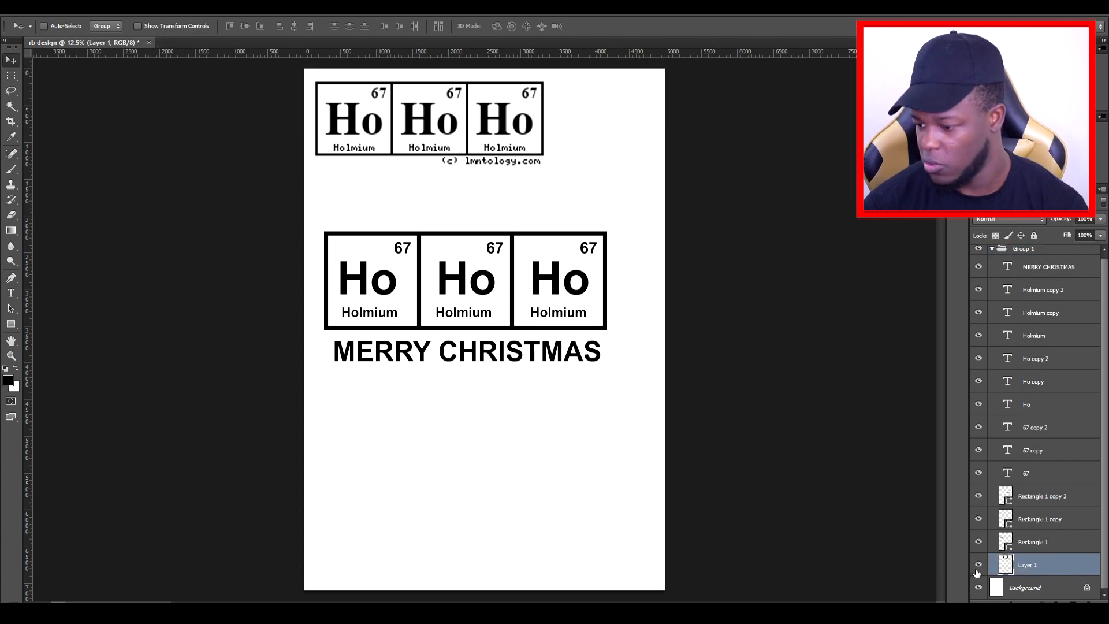
key("Delete")
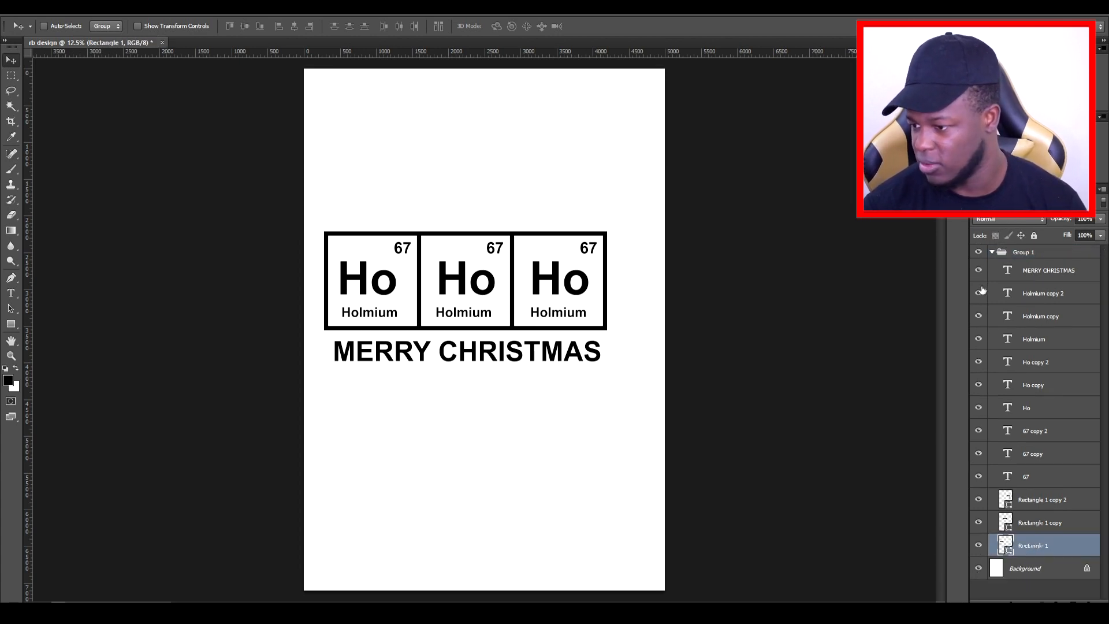
left_click(990, 252)
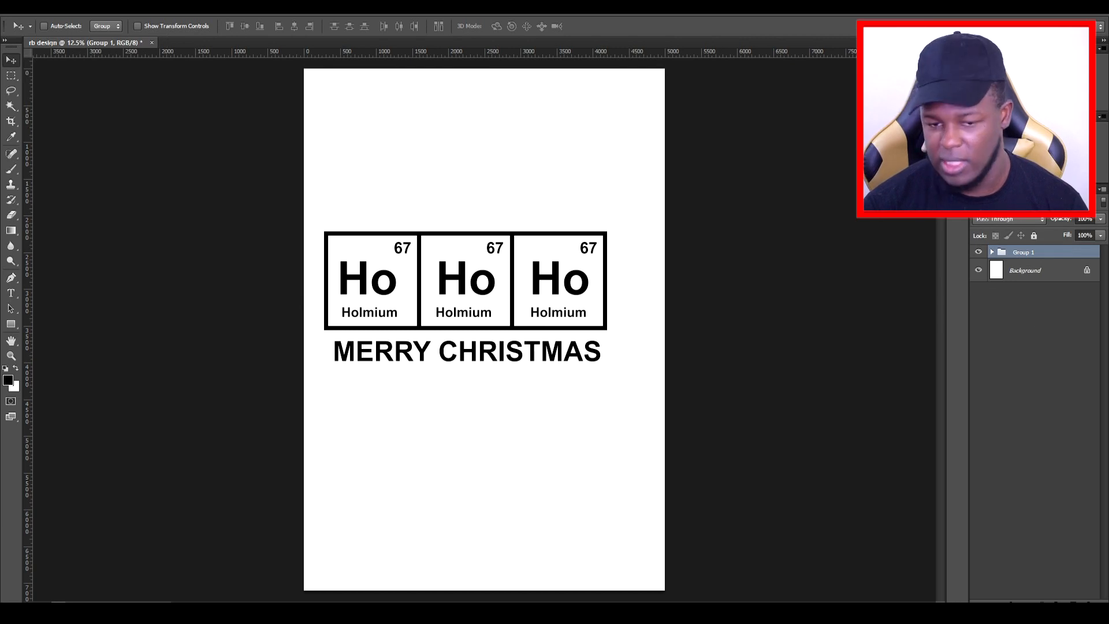
Place vertical and horizontal guides through the canvas centre and move the group onto them, with the squares' bottom edge at the horizontal guide
left_click_drag(501, 326, 519, 258)
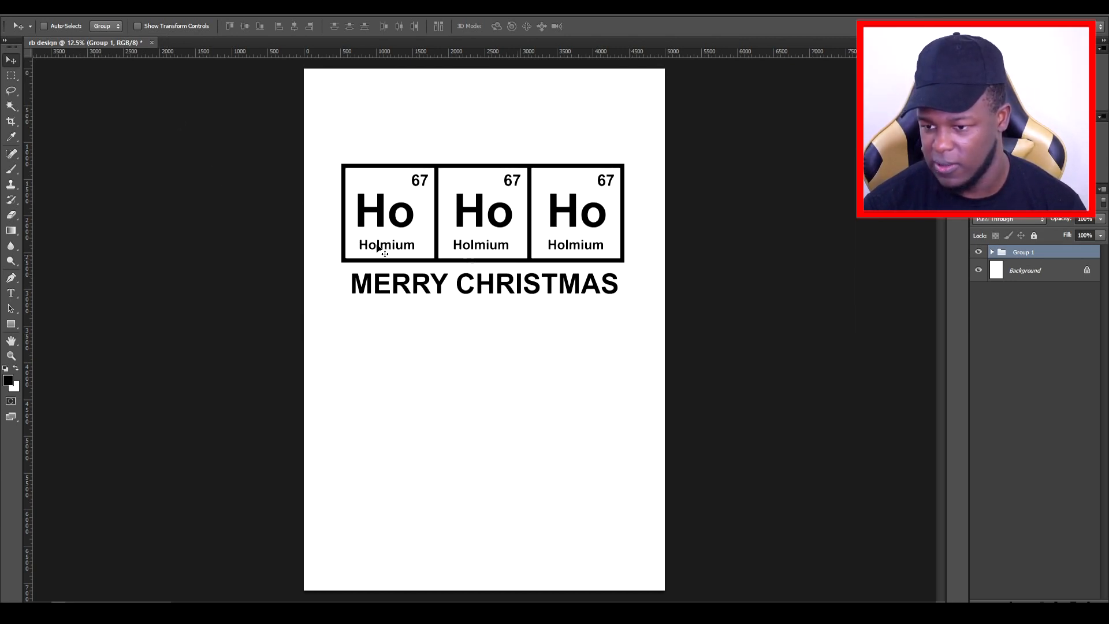
left_click_drag(30, 440, 489, 391)
left_click_drag(493, 58, 491, 329)
left_click_drag(569, 280, 567, 318)
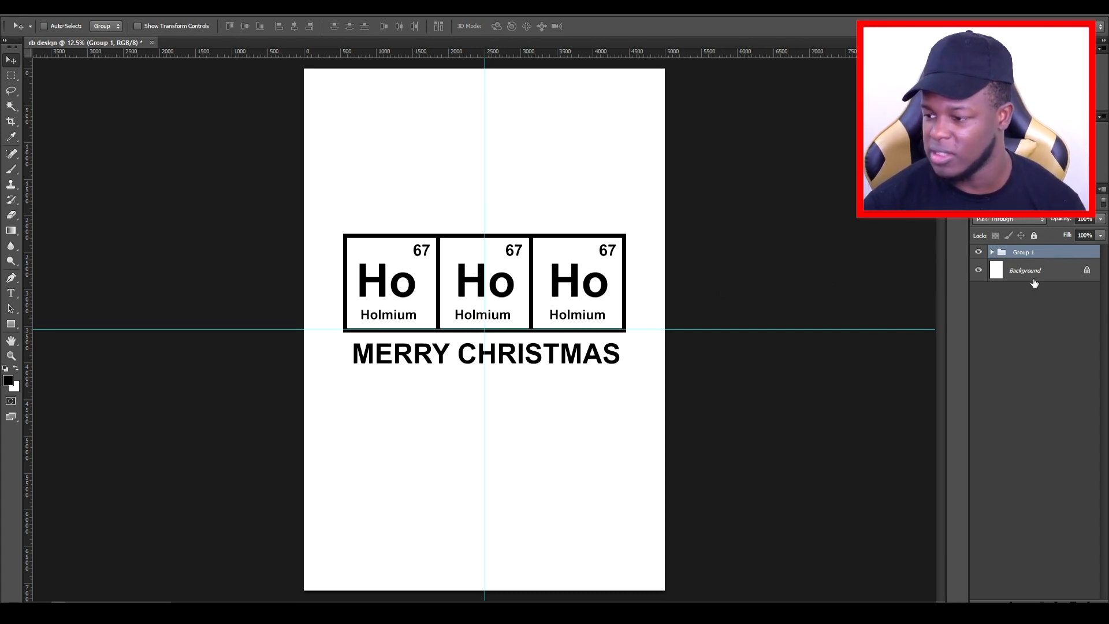
Hide the Background layer and apply a white (ffffff) Color Overlay to Group 1
left_click(978, 271)
double_click(1066, 253)
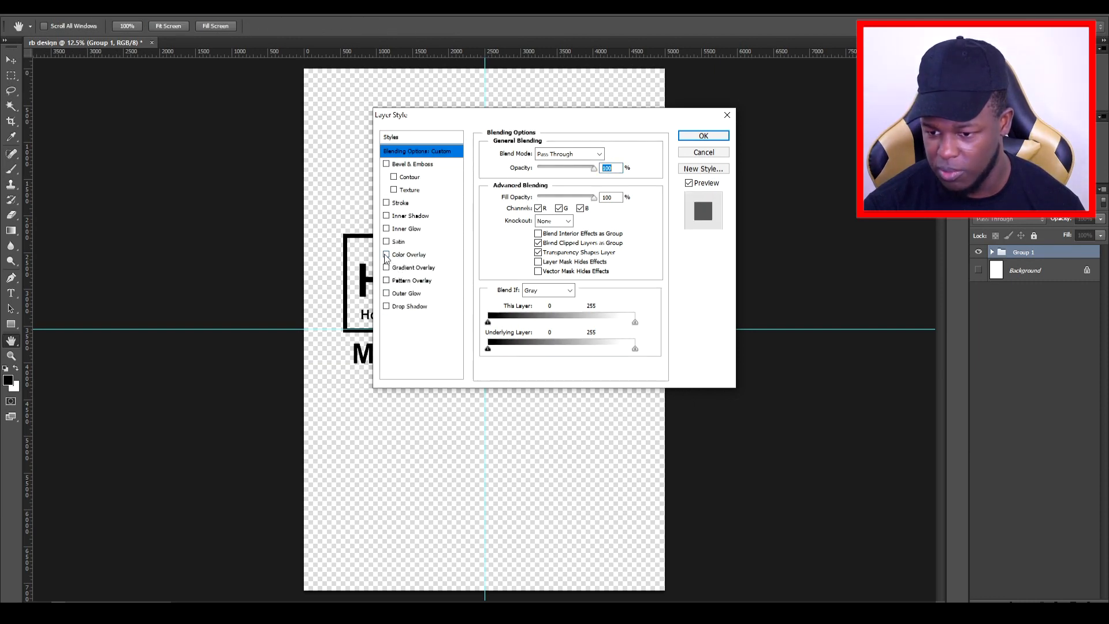
left_click(408, 255)
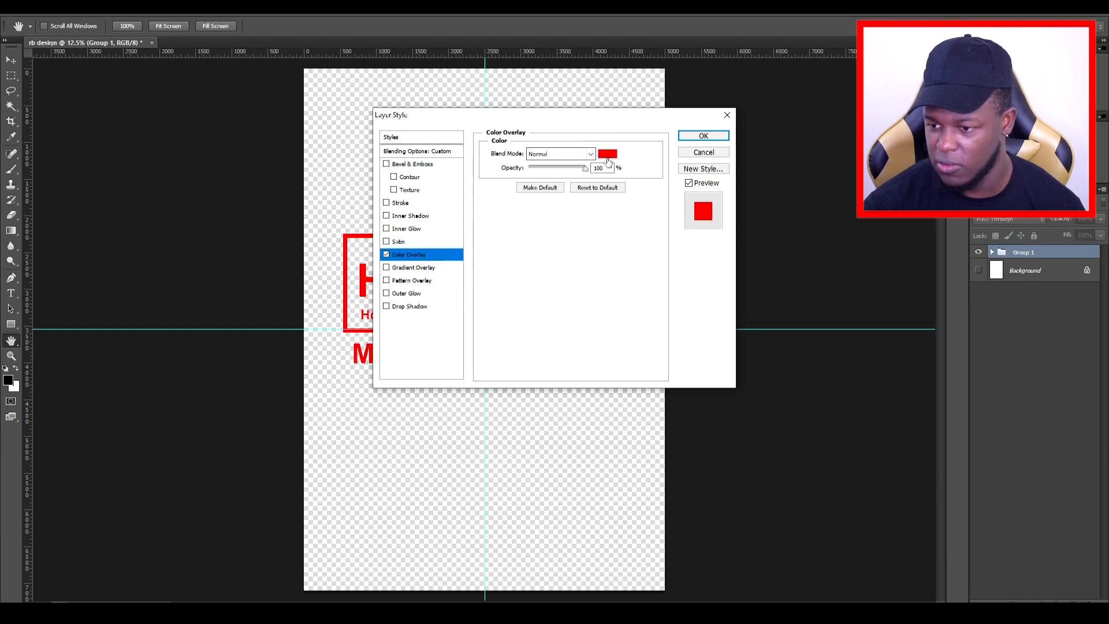
left_click(607, 153)
left_click(407, 167)
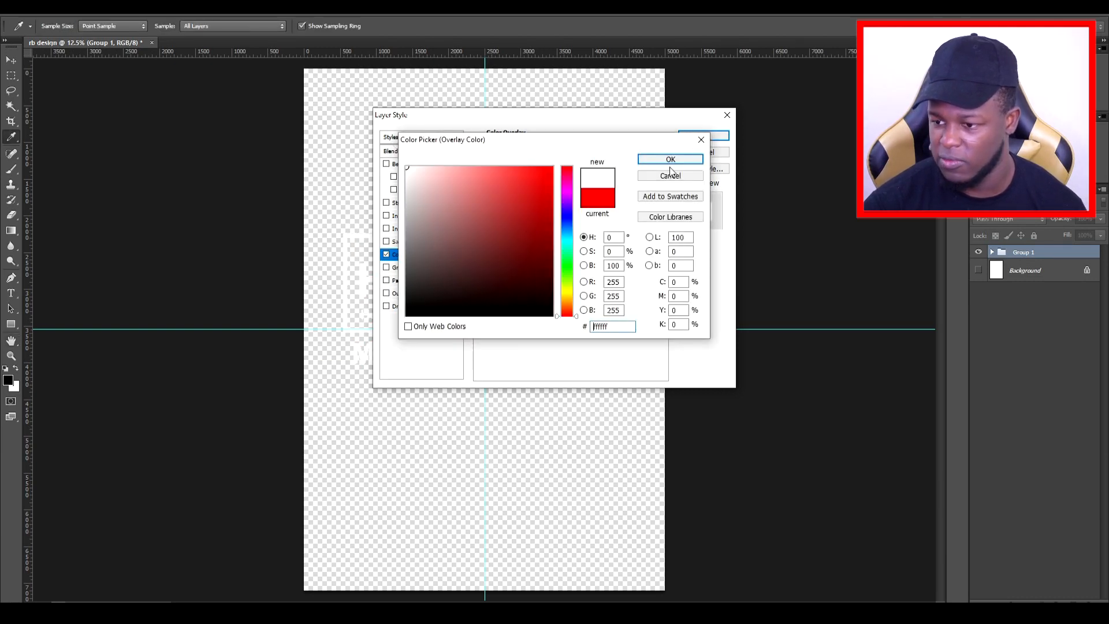
left_click(671, 159)
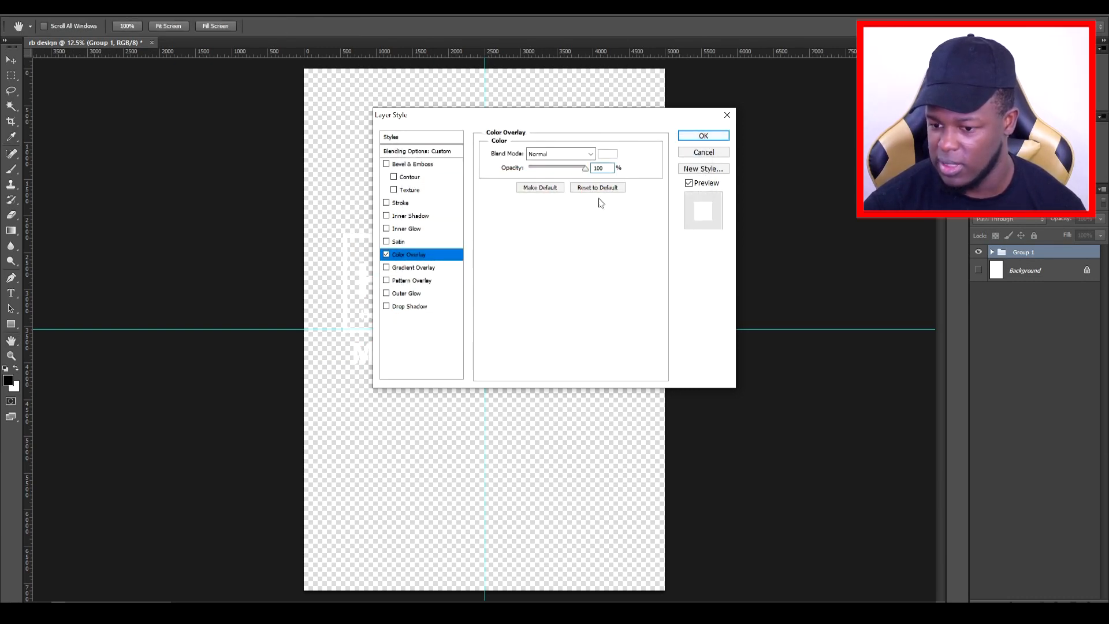
left_click(704, 136)
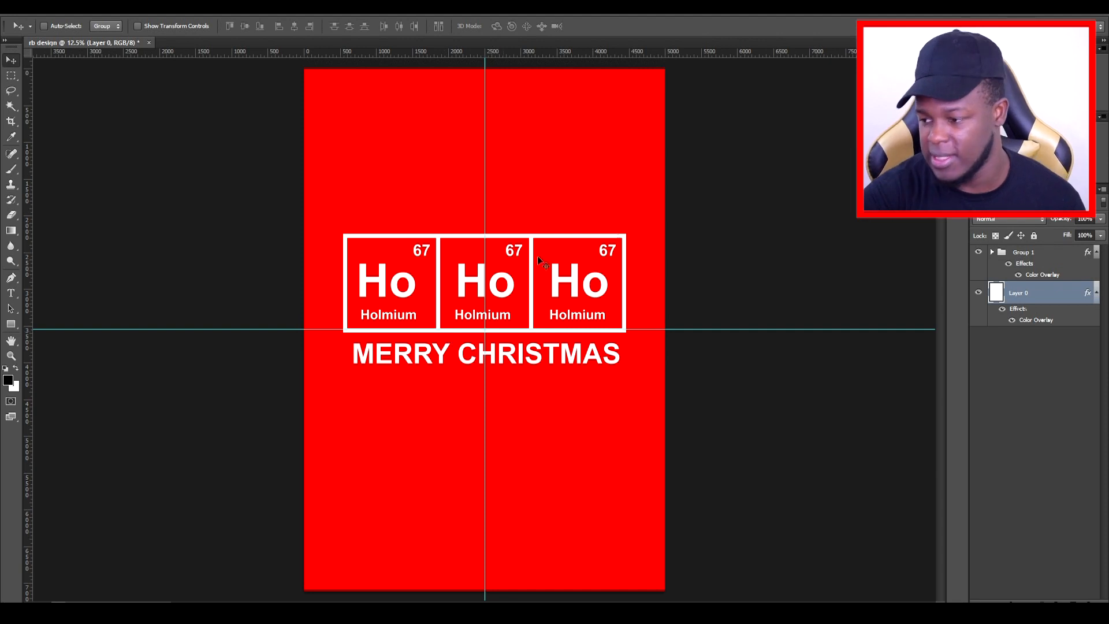
Duplicate Group 1 as "Group 1 copy", hide the original, and hide the first and third tiles in the copy
right_click(1028, 253)
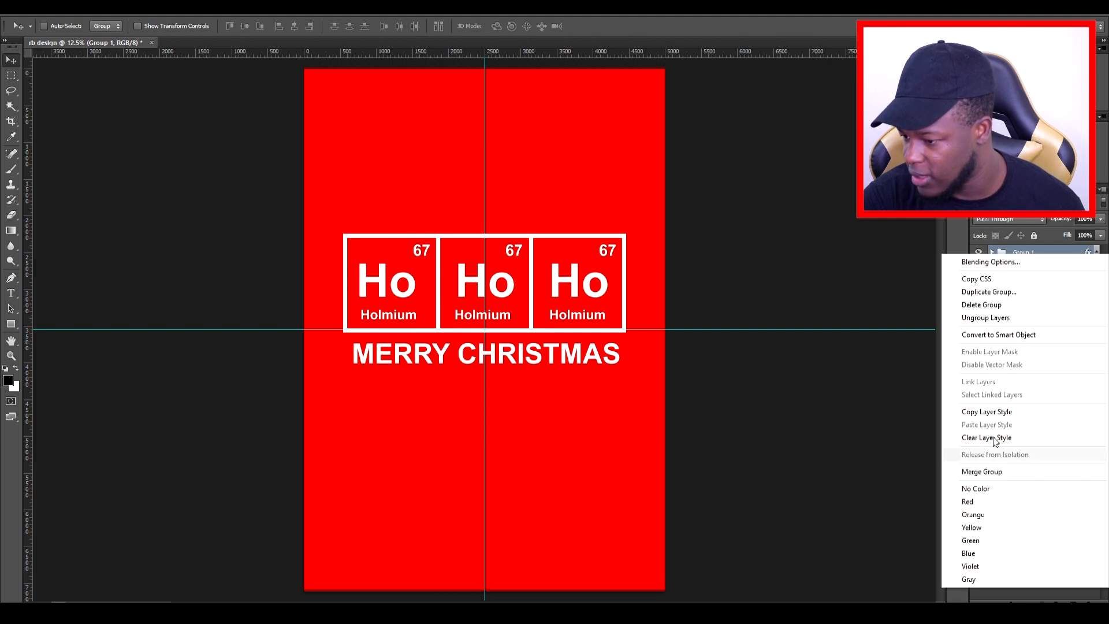
left_click(989, 292)
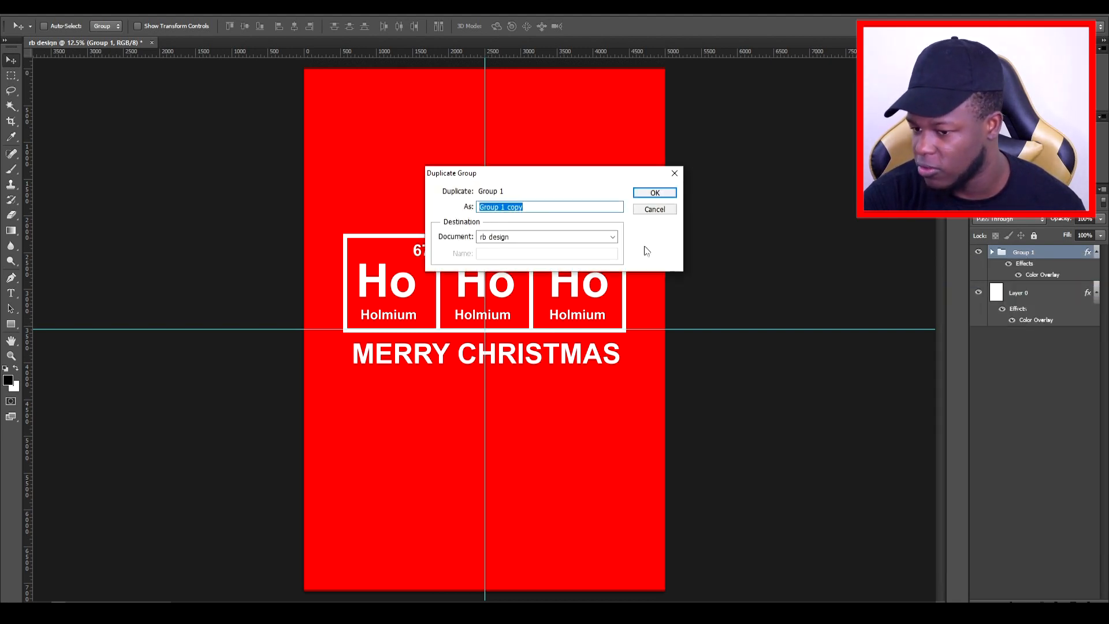
key("Return")
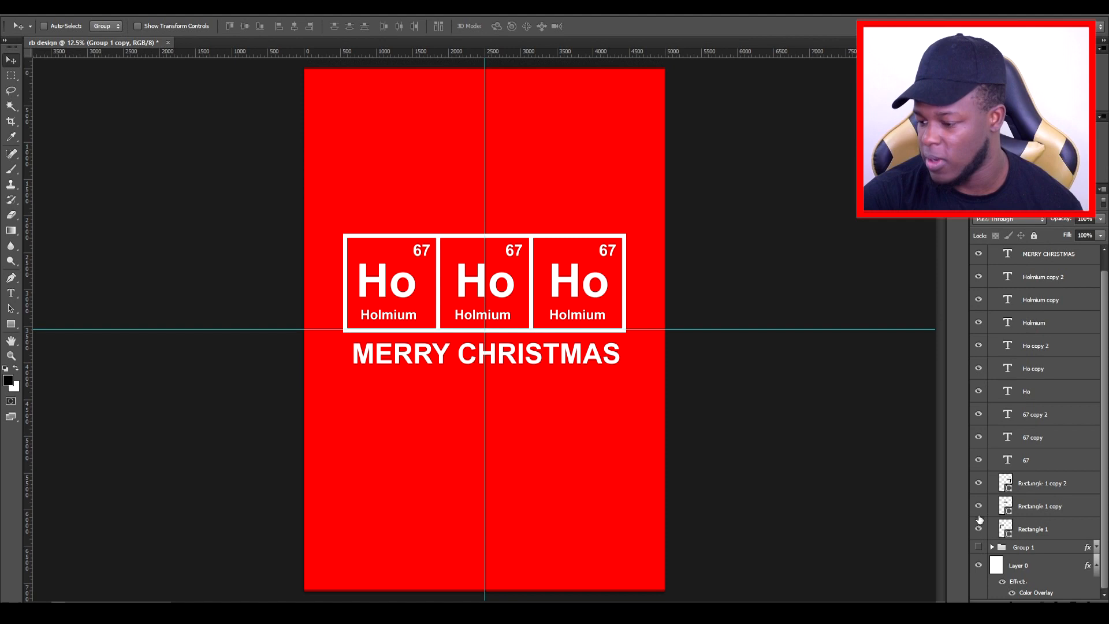
left_click(978, 529)
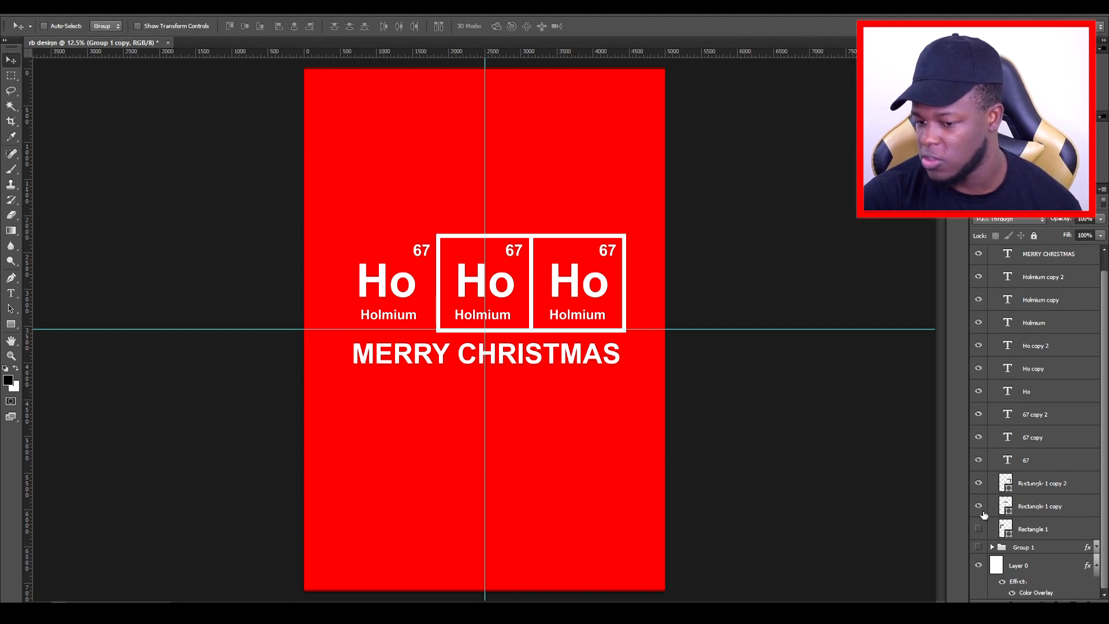
left_click(978, 484)
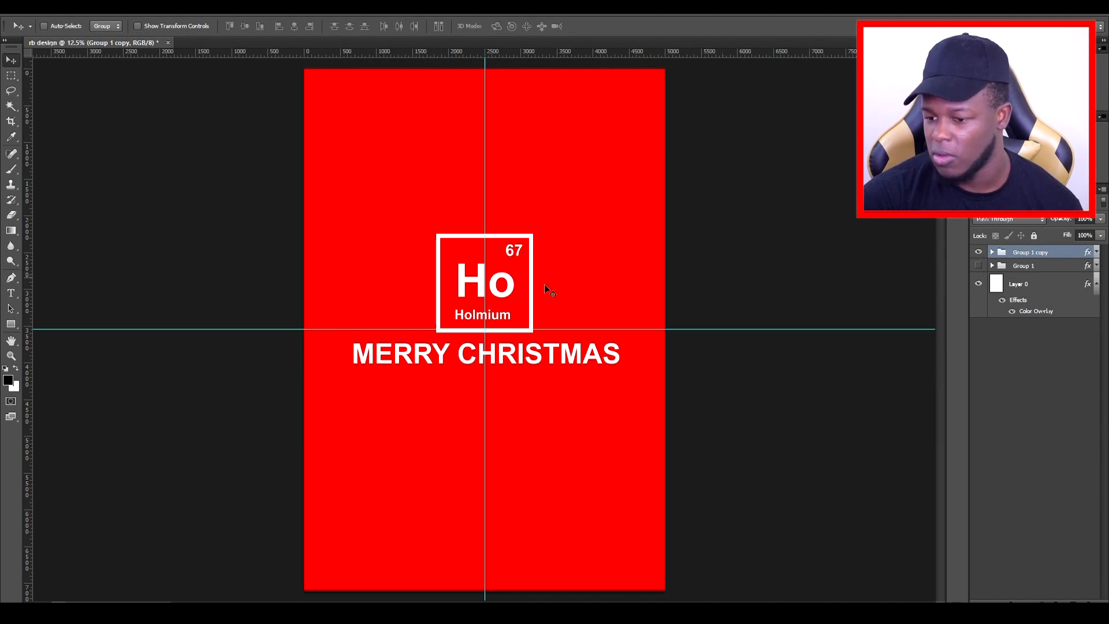
Change the "Ho" text in the copied group's middle tile to "Ah"
left_click(992, 251)
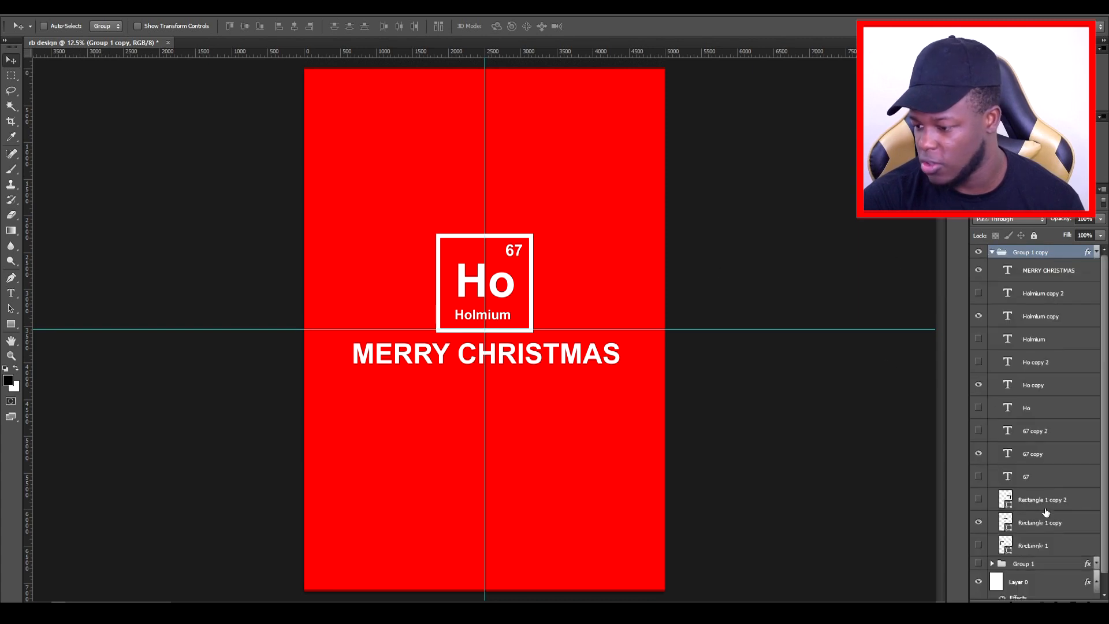
left_click(1042, 413)
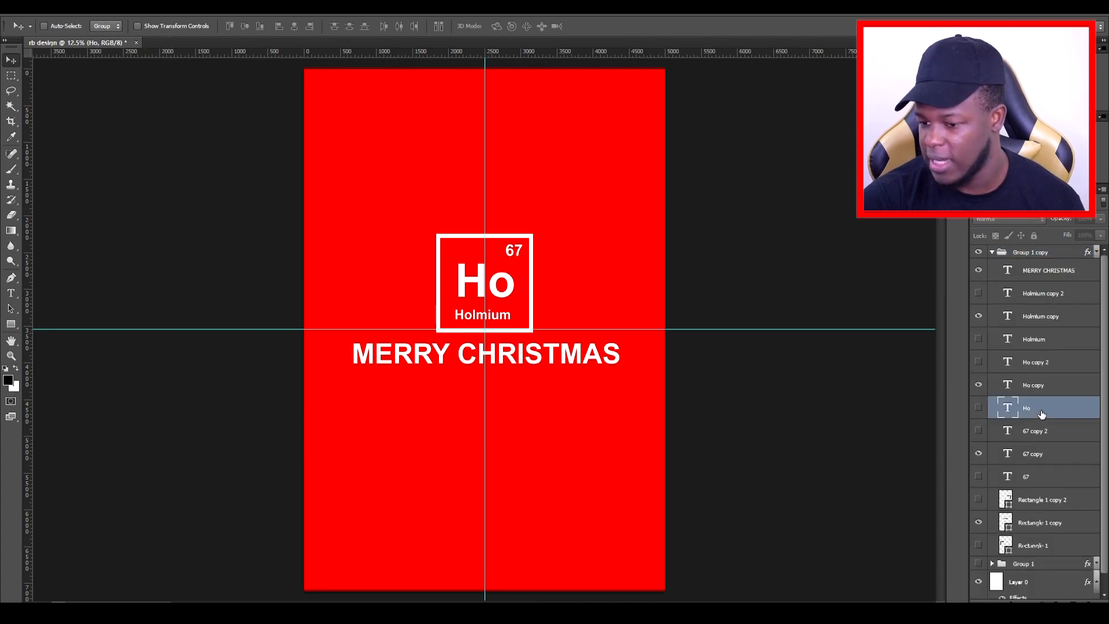
left_click(1043, 453)
left_click(1038, 385)
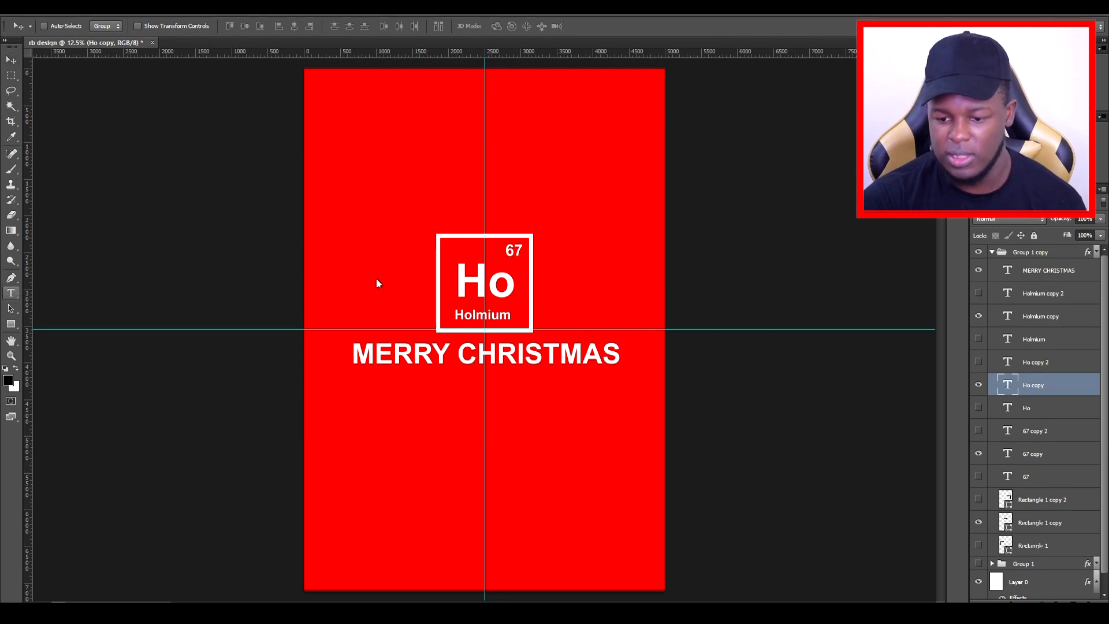
key("t")
double_click(504, 283)
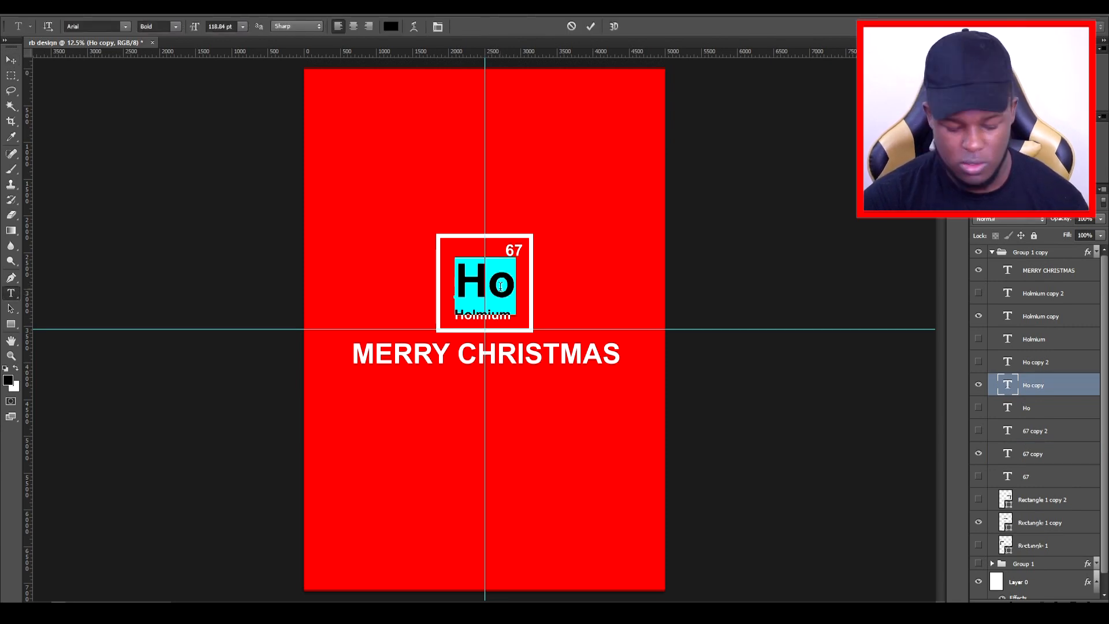
type("Ah")
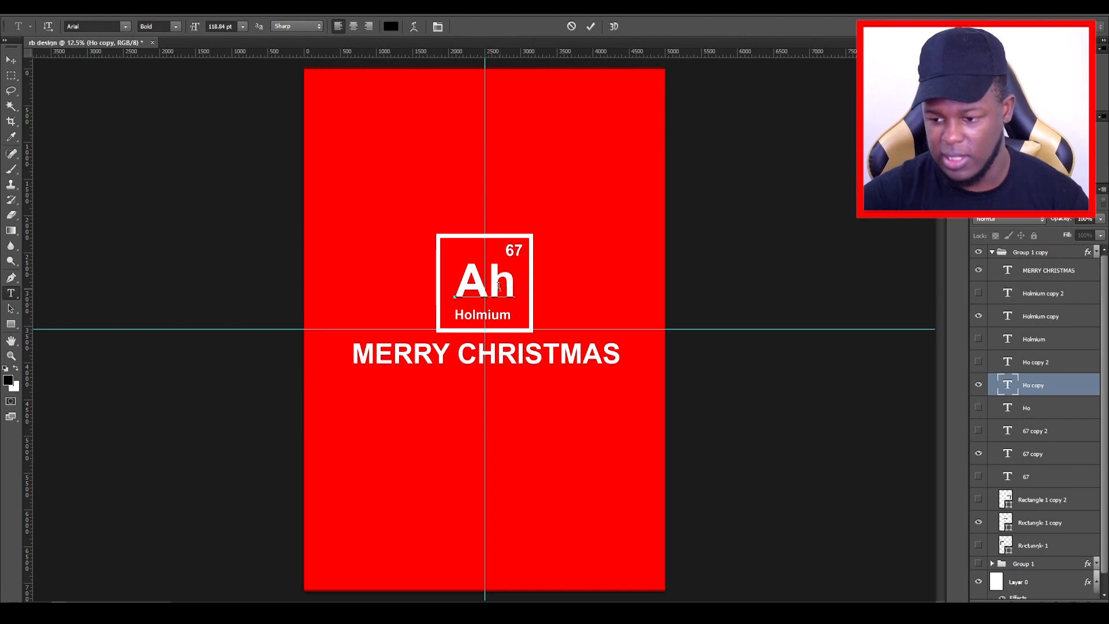
key("ctrl+Return")
key("v")
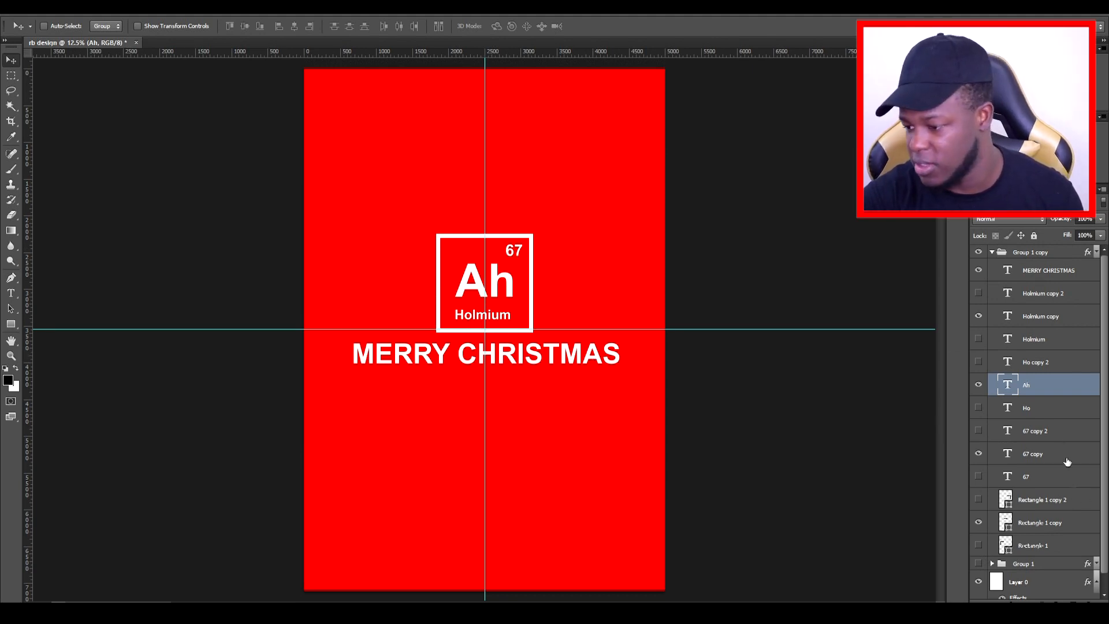
Replace the "MERRY CHRISTMAS" text in the copied group with "The element of surprise" and collapse the group
left_click(1015, 274)
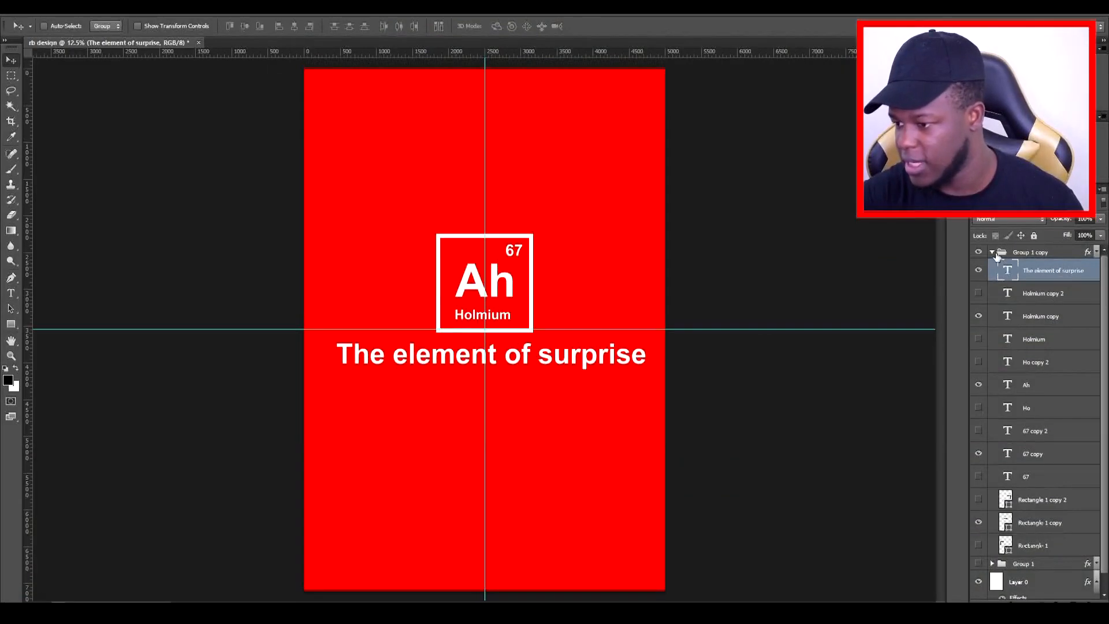
left_click(993, 253)
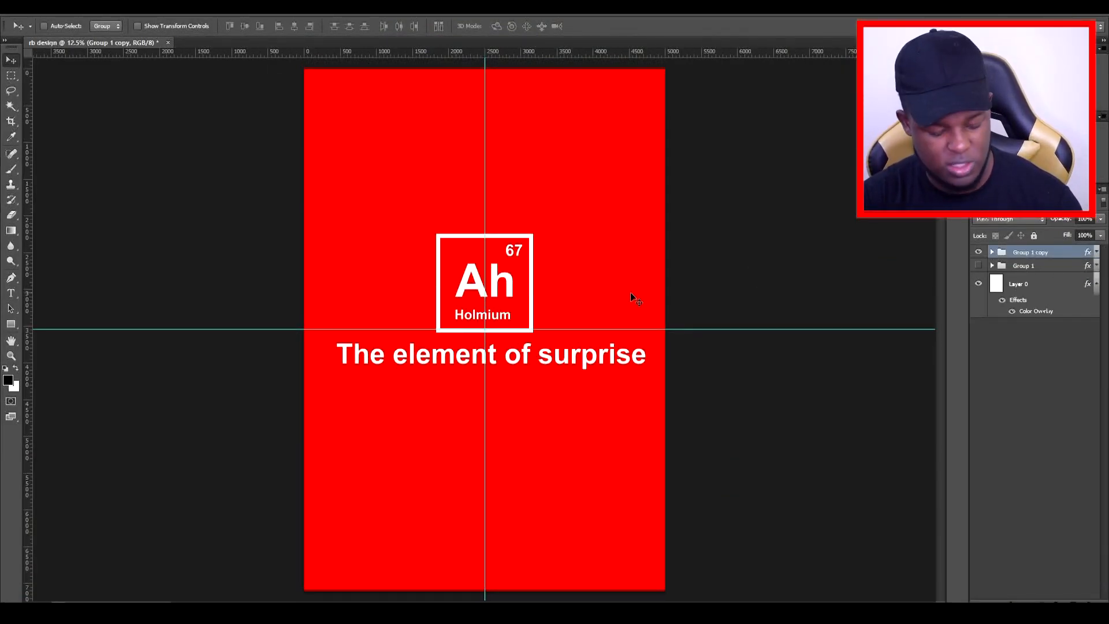
Scale the "Ah" tile group to about 265% so the tile fills the canvas area above "The element of surprise"
key("ctrl+t")
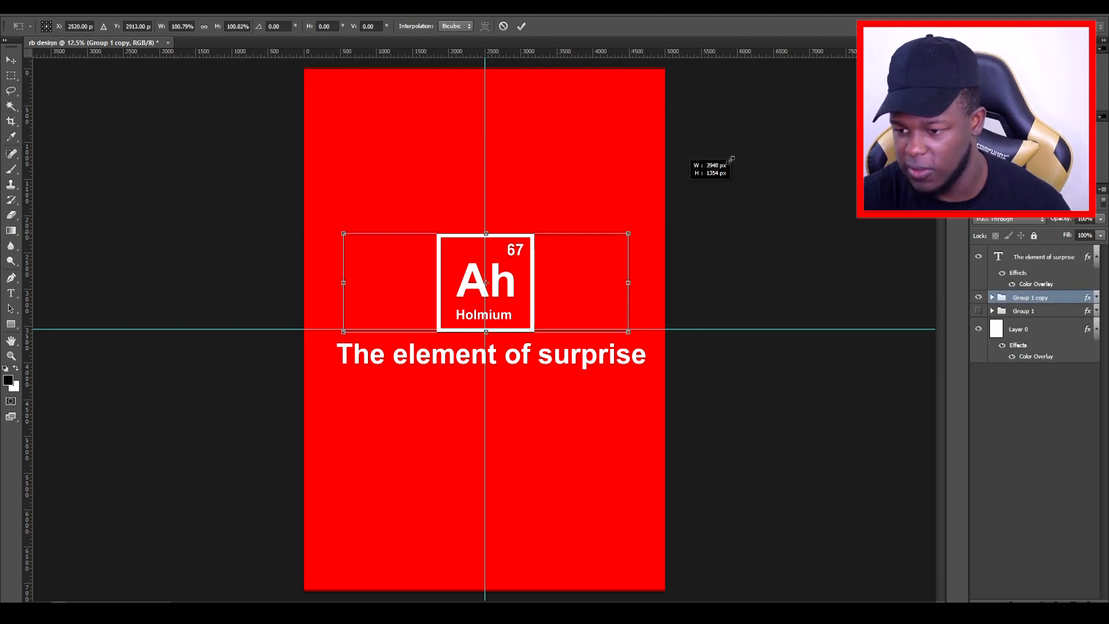
left_click_drag(729, 155, 853, 133)
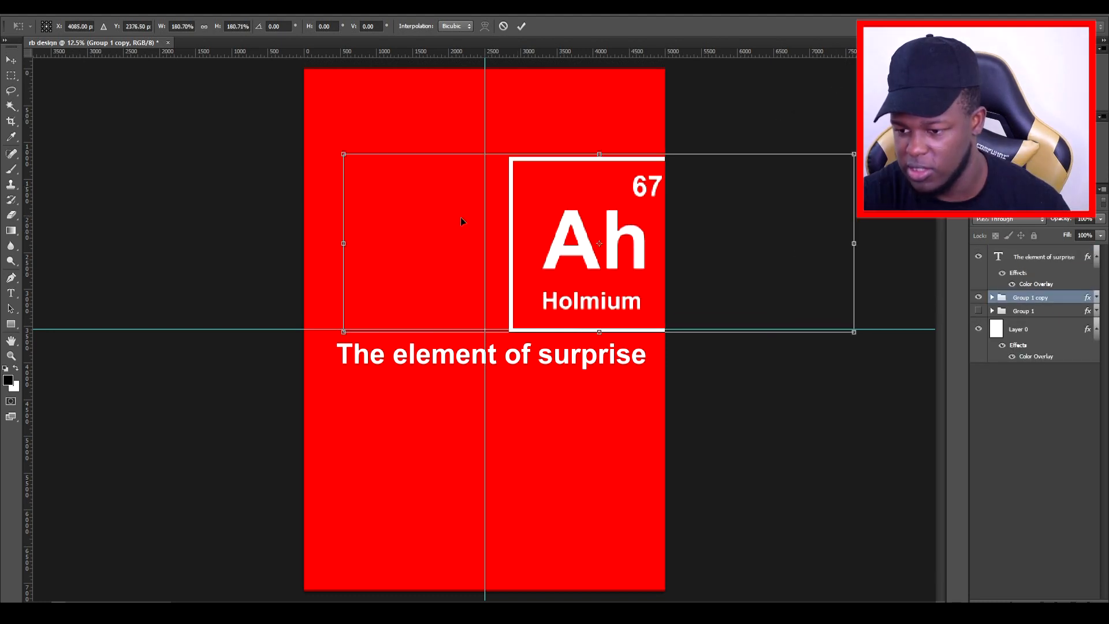
left_click_drag(341, 153, 114, 74)
left_click_drag(854, 334, 863, 334)
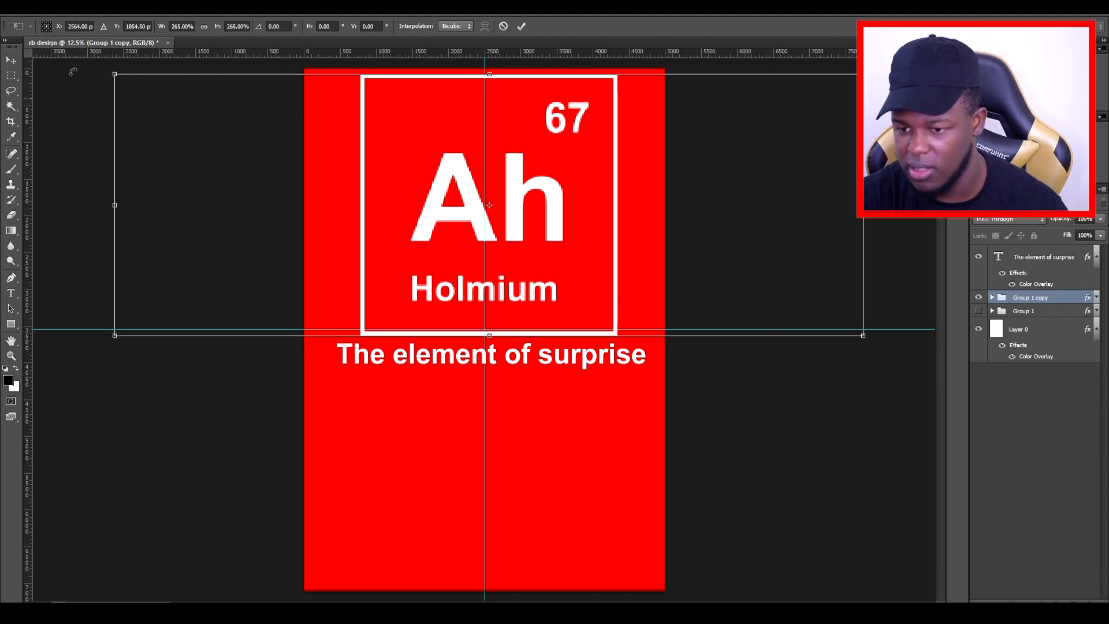
left_click(11, 59)
left_click(500, 236)
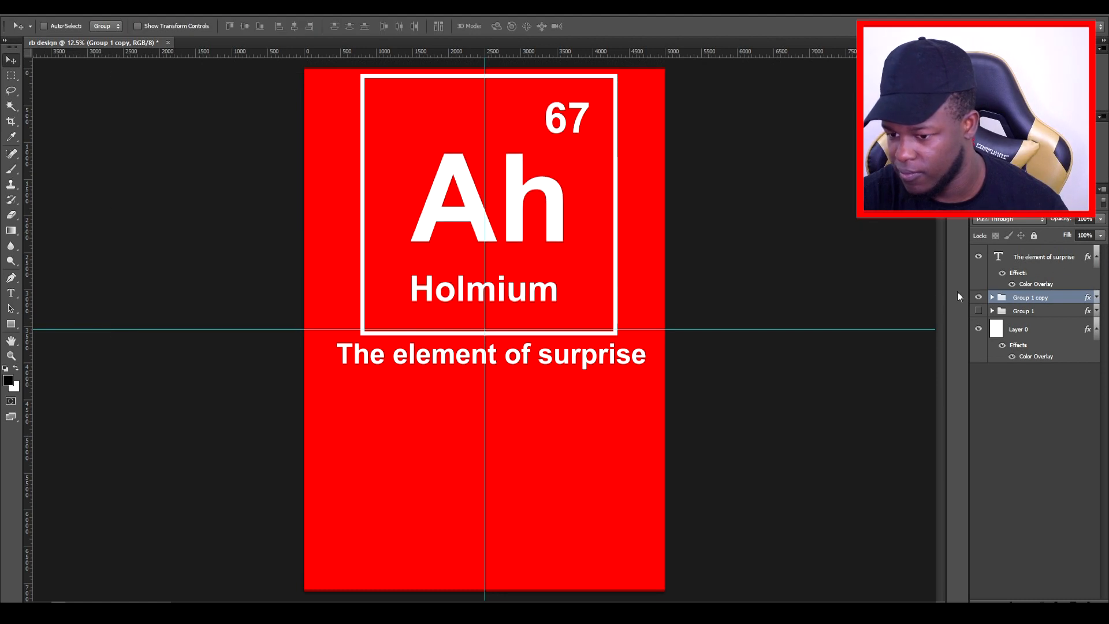
Move the "The element of surprise" text and the Group 1 copy tile together slightly down the canvas
left_click(1035, 261)
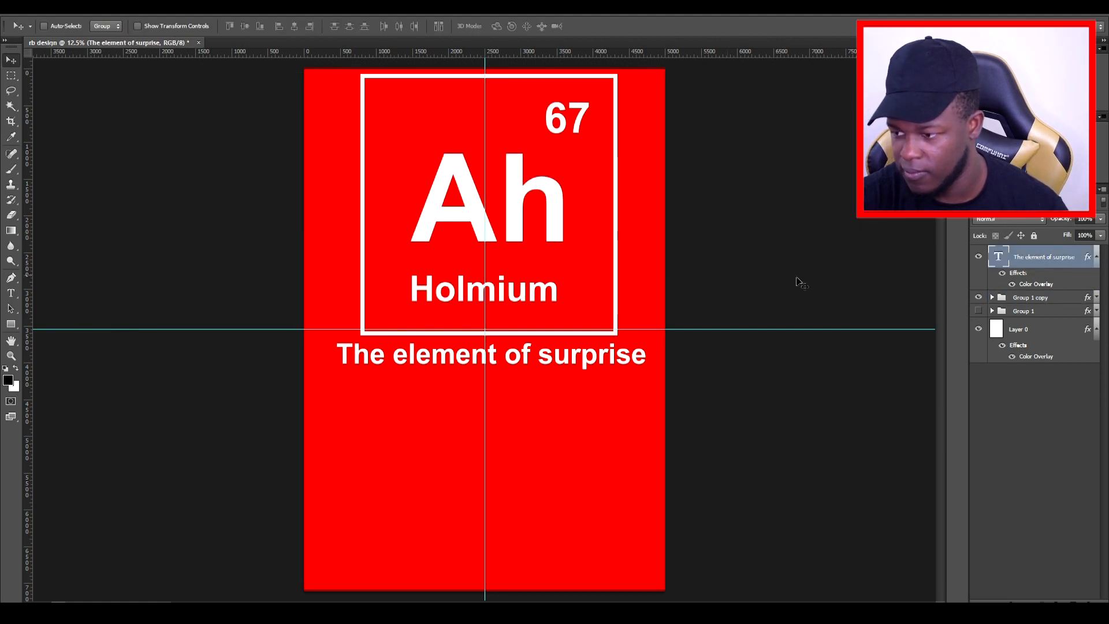
left_click(1044, 300, "ctrl")
left_click_drag(548, 282, 544, 330)
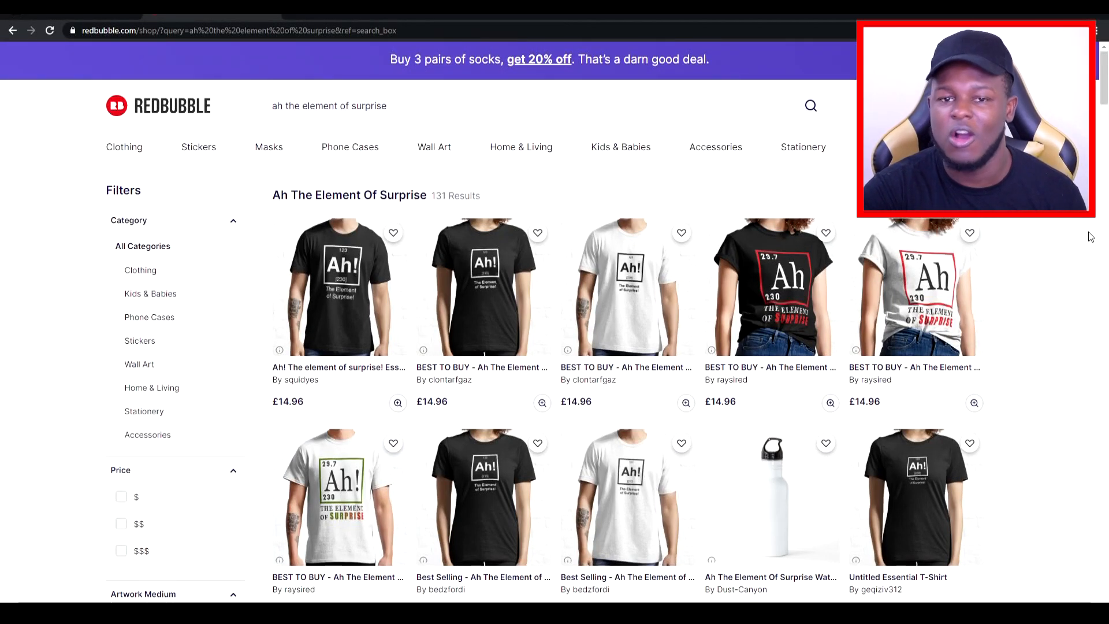
Browse the Redbubble search results for "ah the element of surprise" to examine how existing products lay out and style the design
scroll(1089, 242, "down", 1)
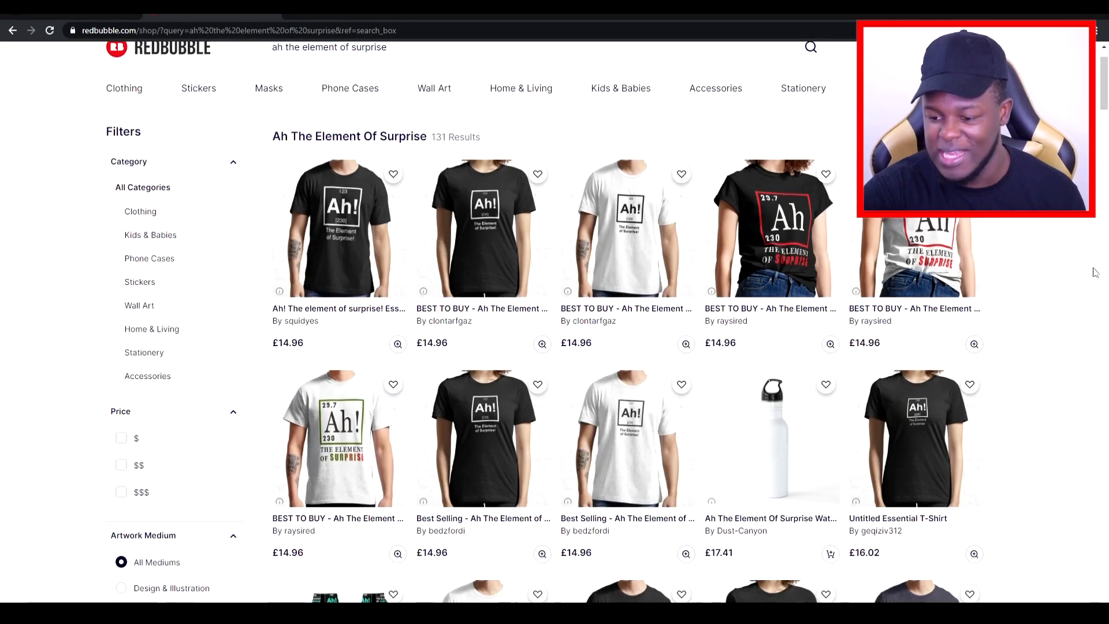
scroll(1076, 267, "down", 5)
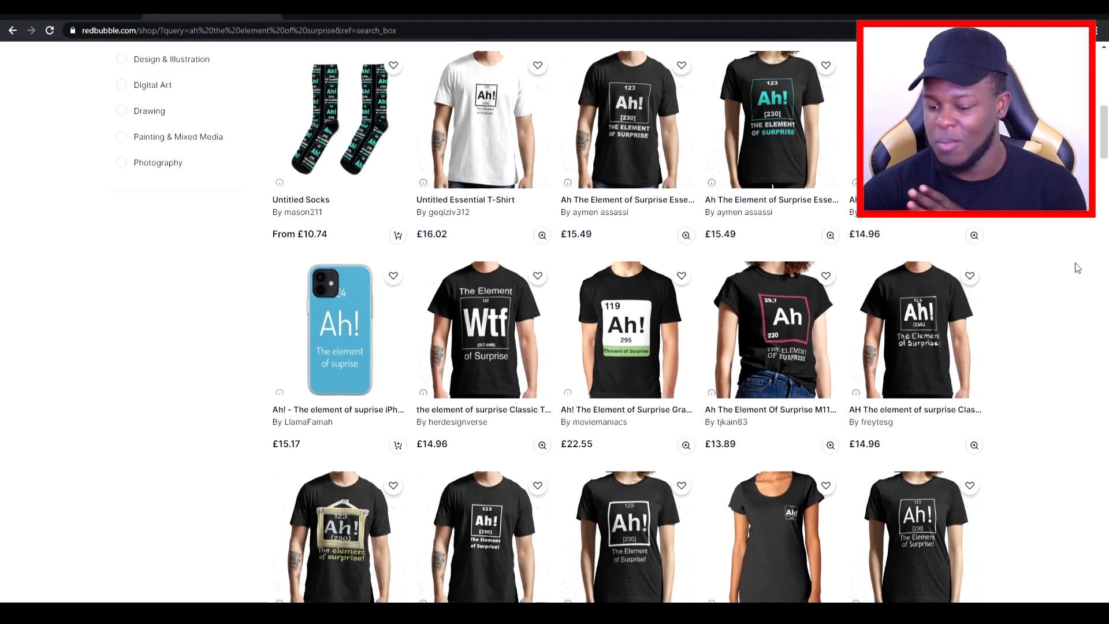
scroll(1077, 267, "down", 10)
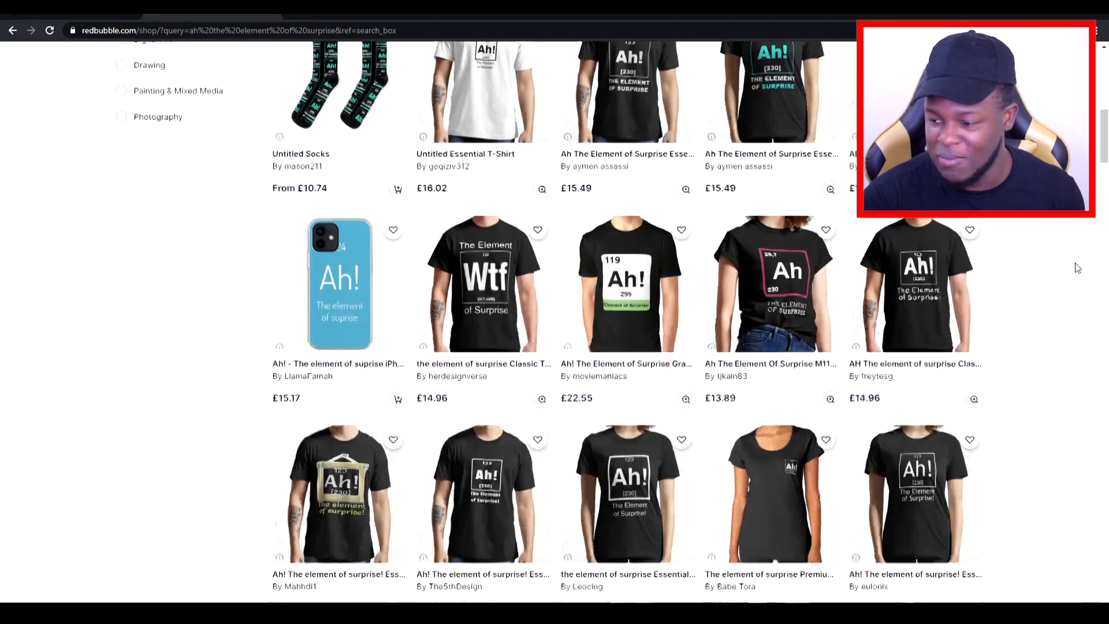
scroll(1077, 267, "down", 3)
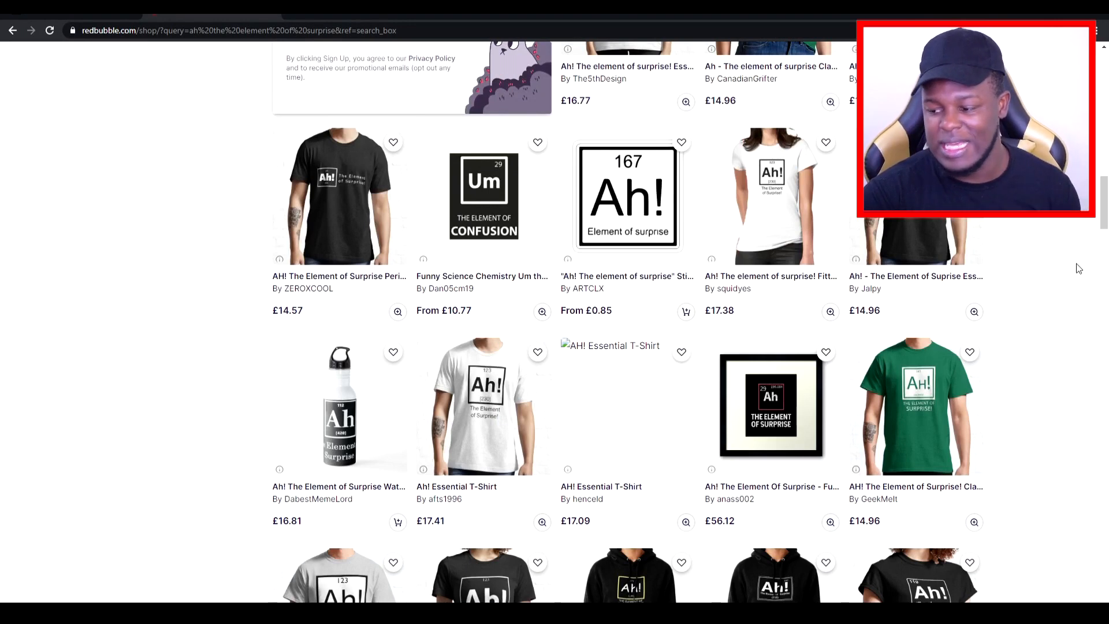
scroll(1079, 268, "down", 2)
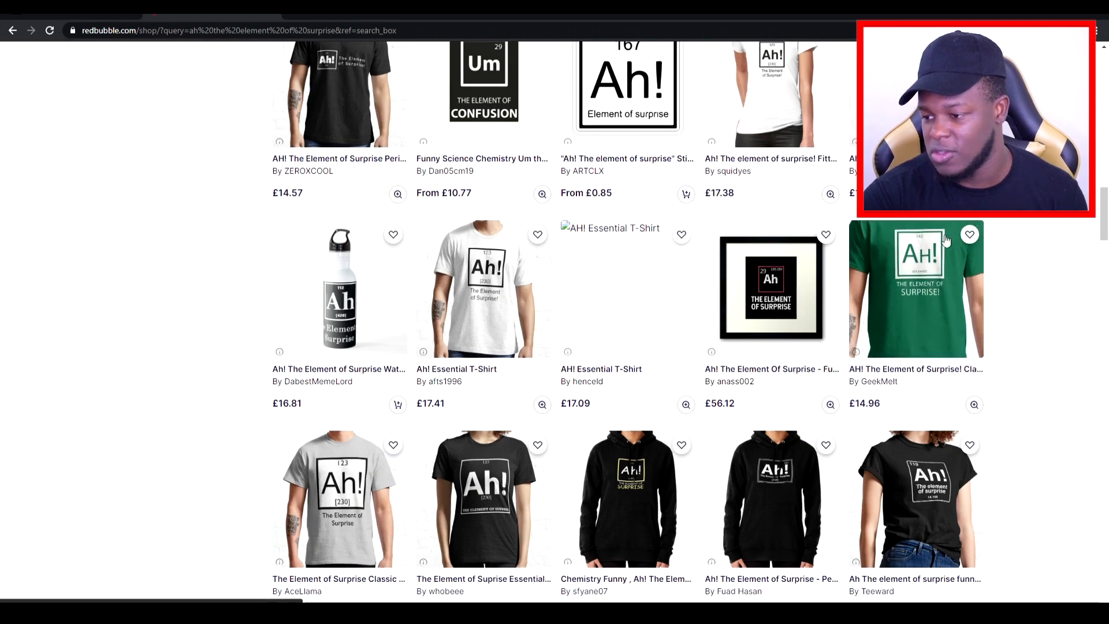
scroll(1022, 332, "down", 4)
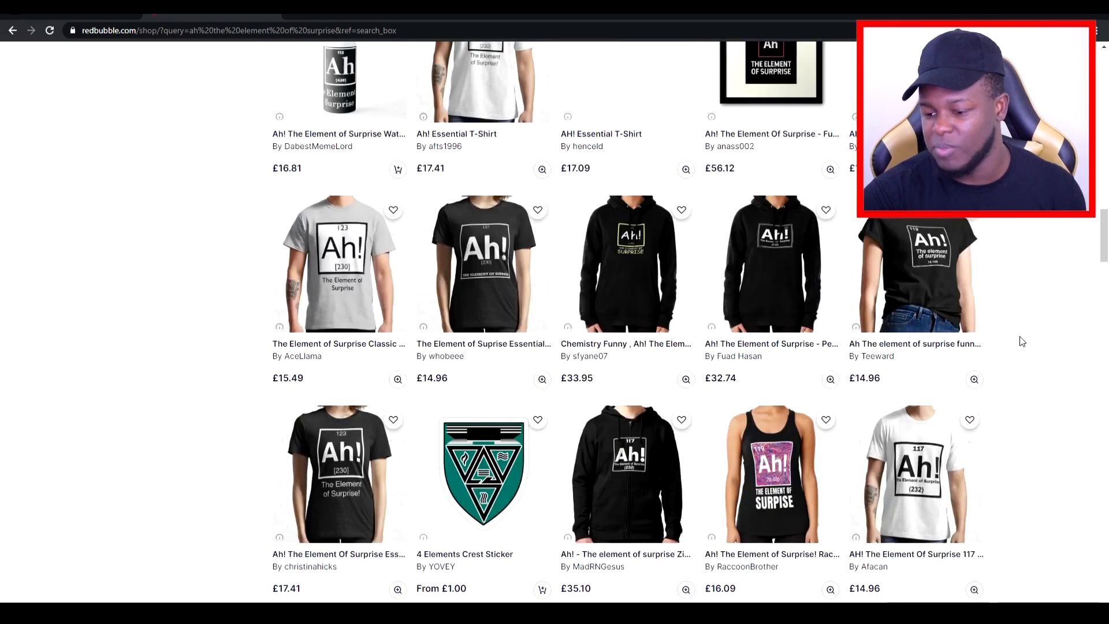
scroll(1021, 340, "down", 4)
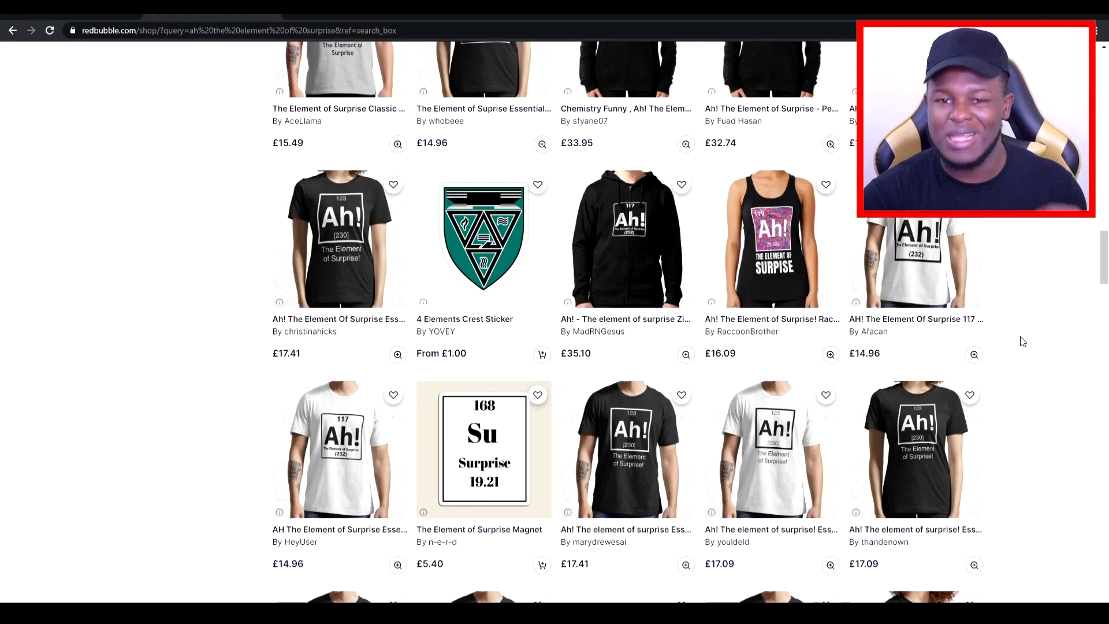
scroll(1021, 342, "up", 7)
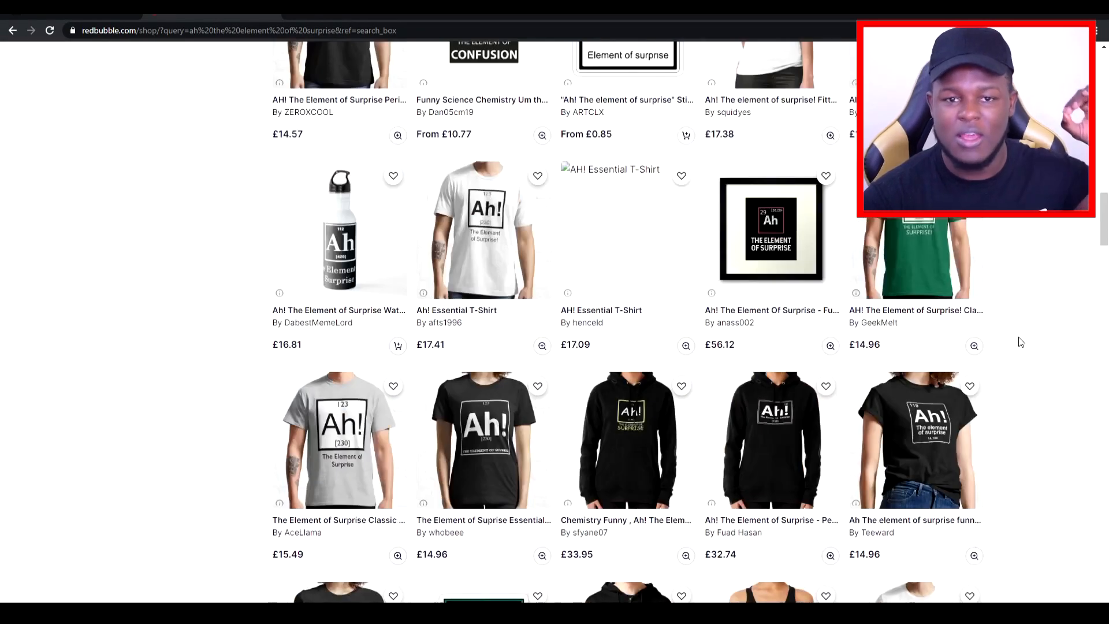
scroll(1021, 341, "up", 15)
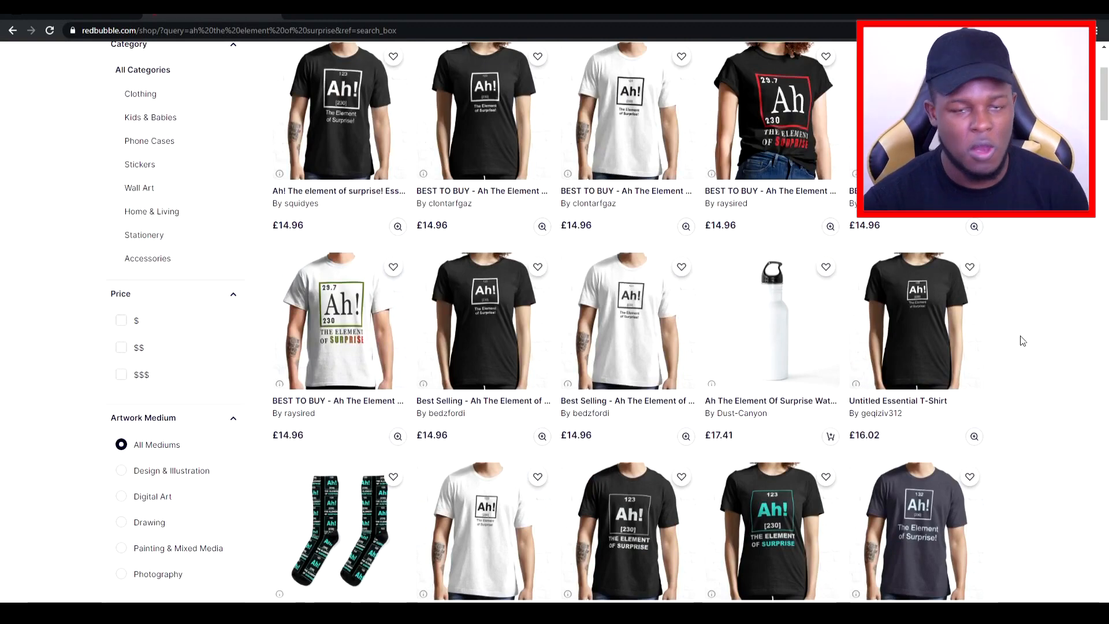
scroll(1021, 341, "up", 3)
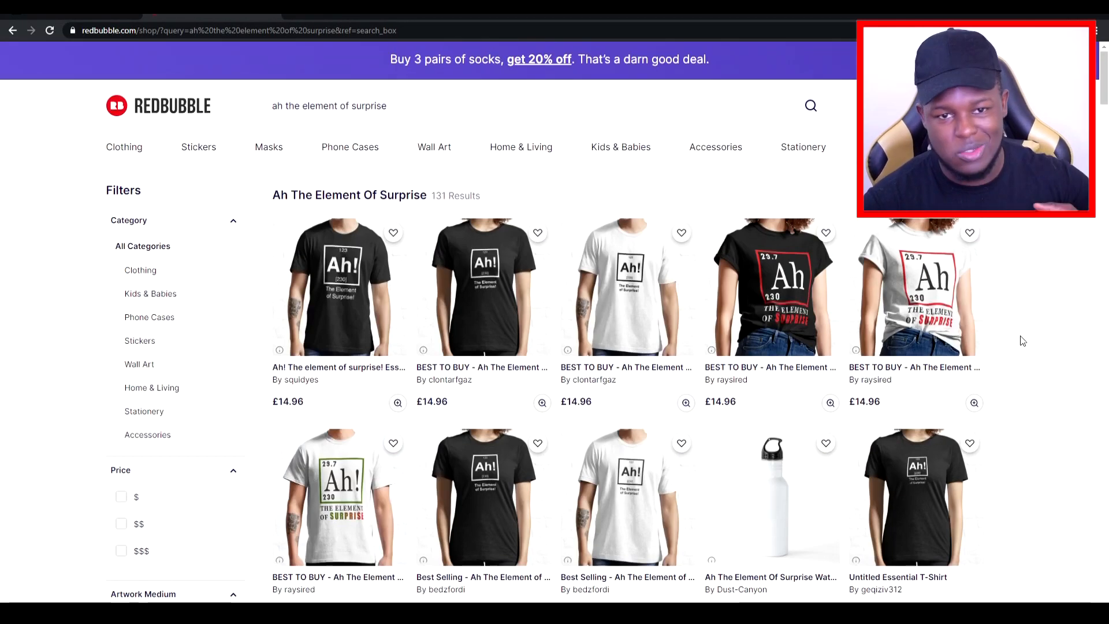